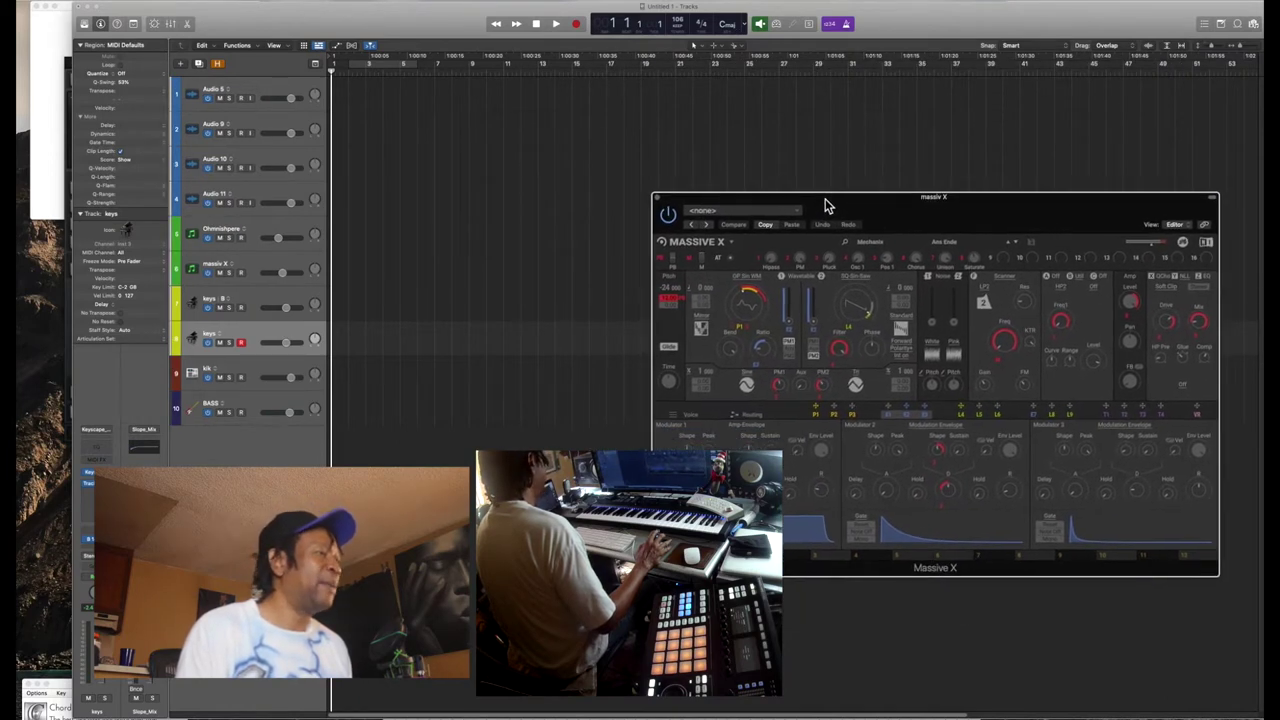
- Open the Kontakt instrument of the keys track in row 7 and move its window clear of the track list
left_click(252, 300)
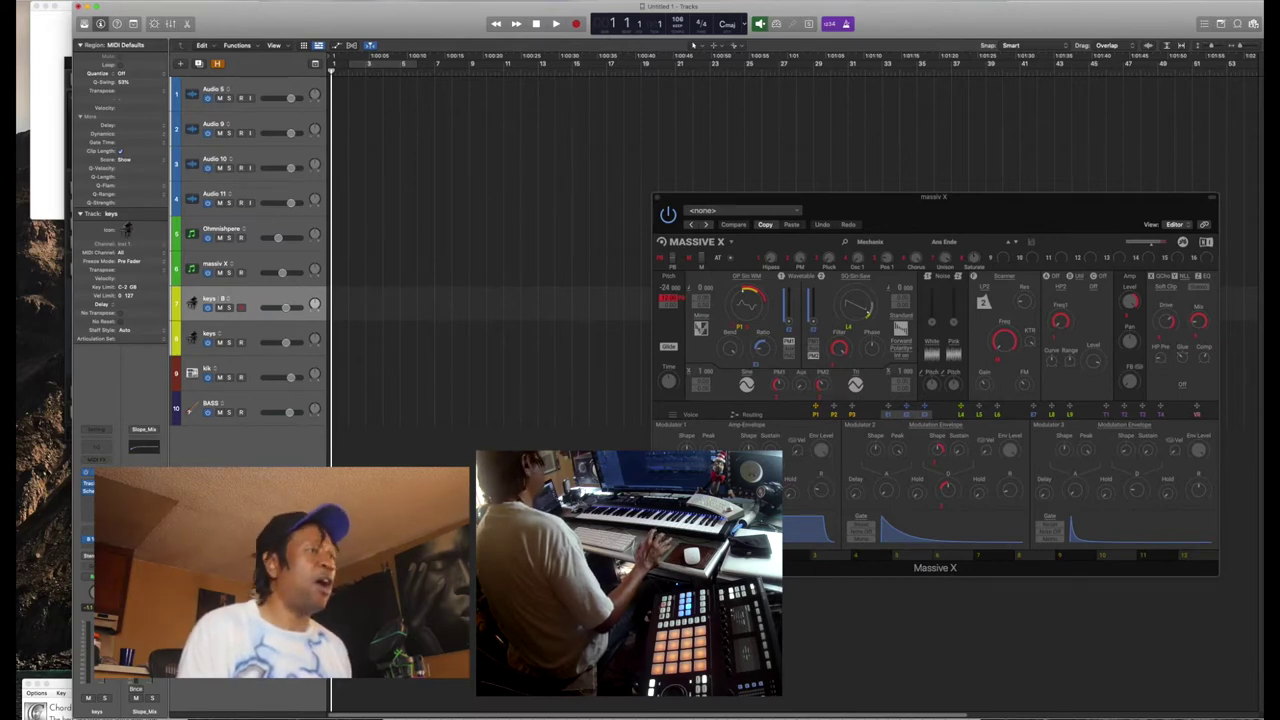
key("v")
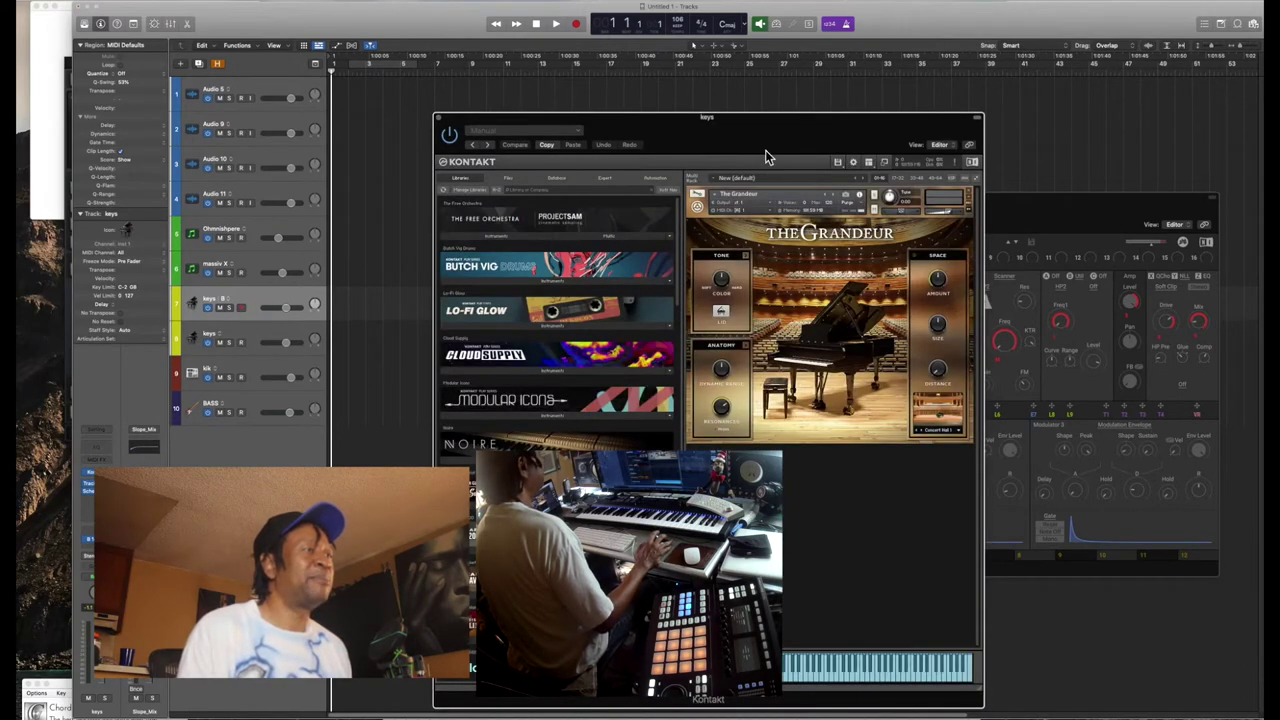
left_click_drag(767, 120, 968, 80)
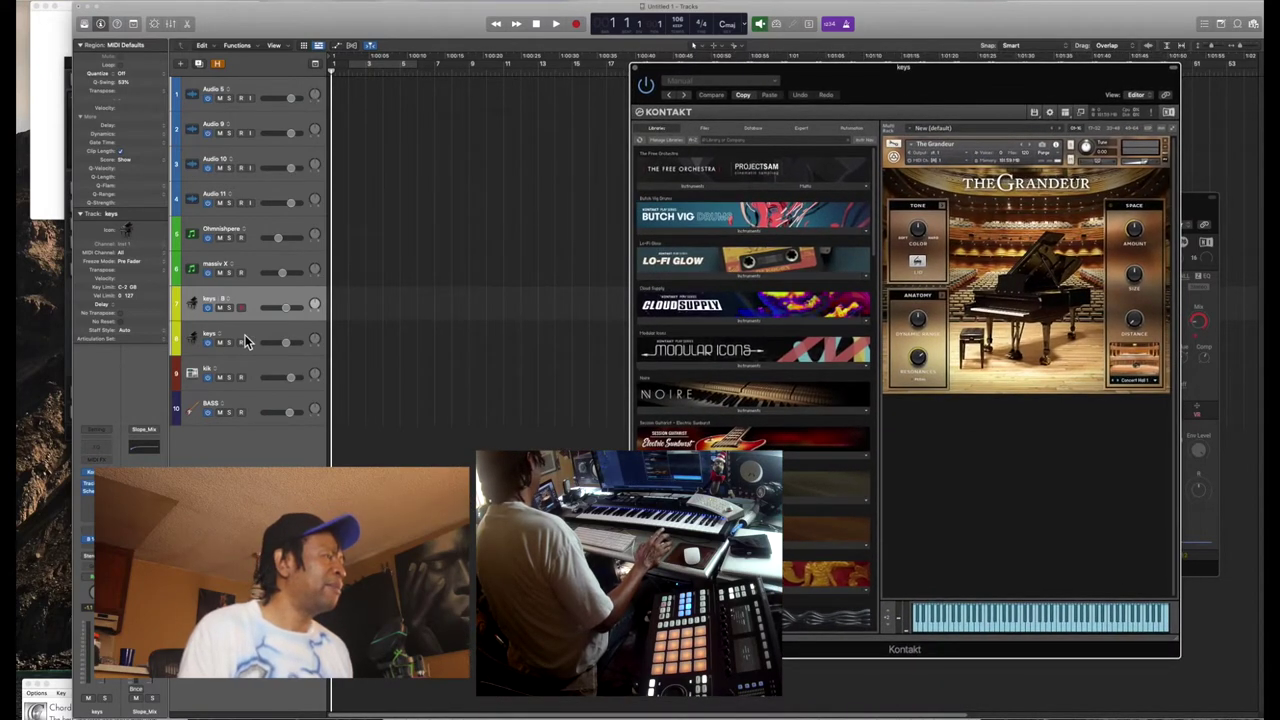
left_click(255, 337)
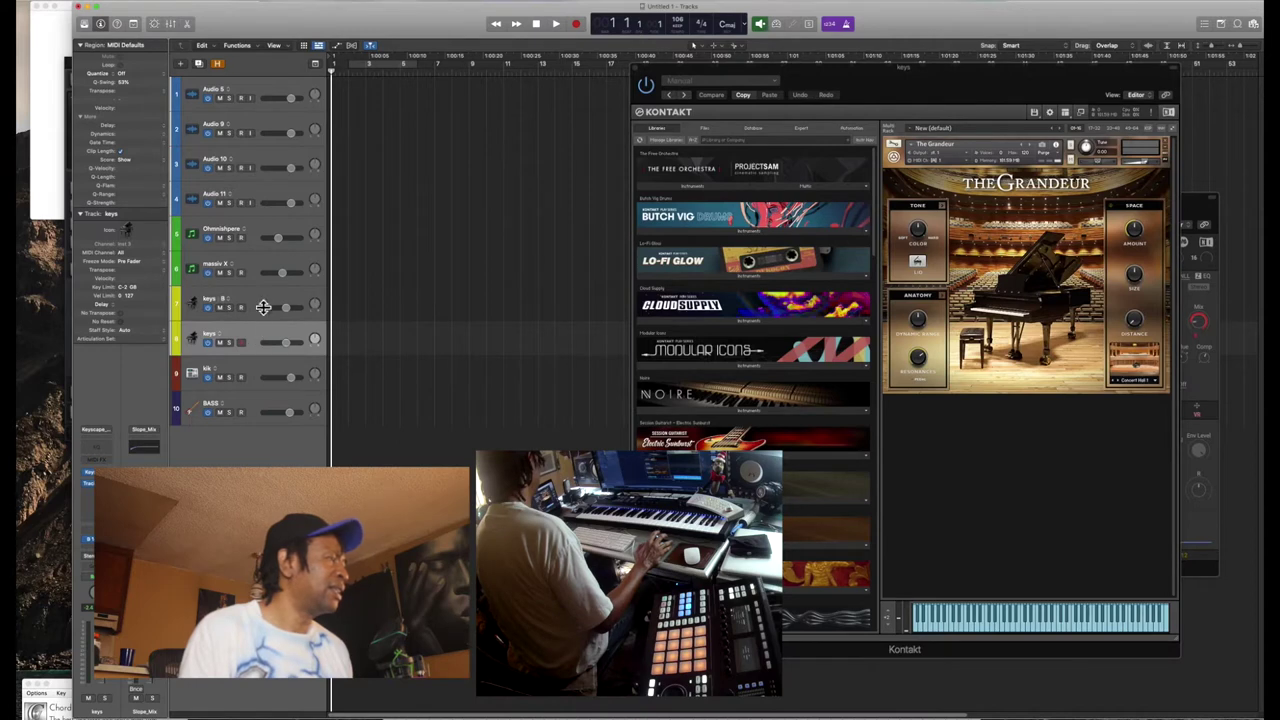
left_click(262, 305)
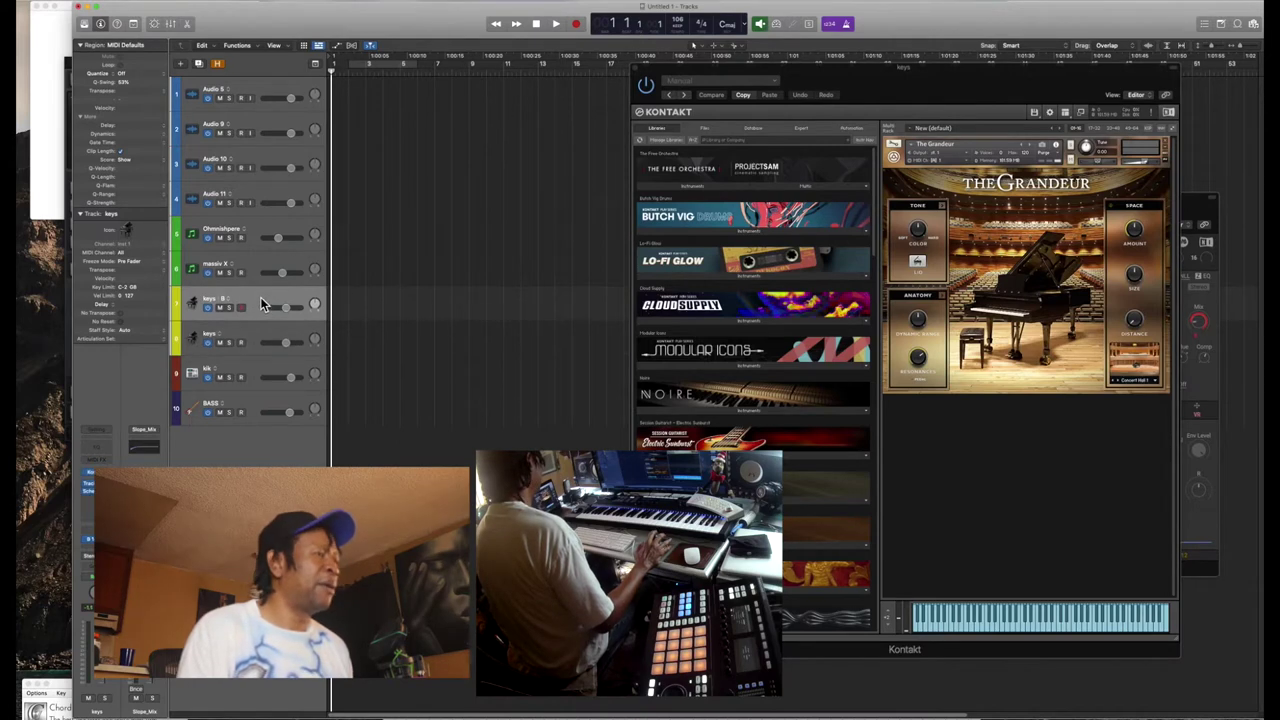
- Load NOIRE Pure from the Noire library into Kontakt and turn on its Particles Engine
left_click(720, 409)
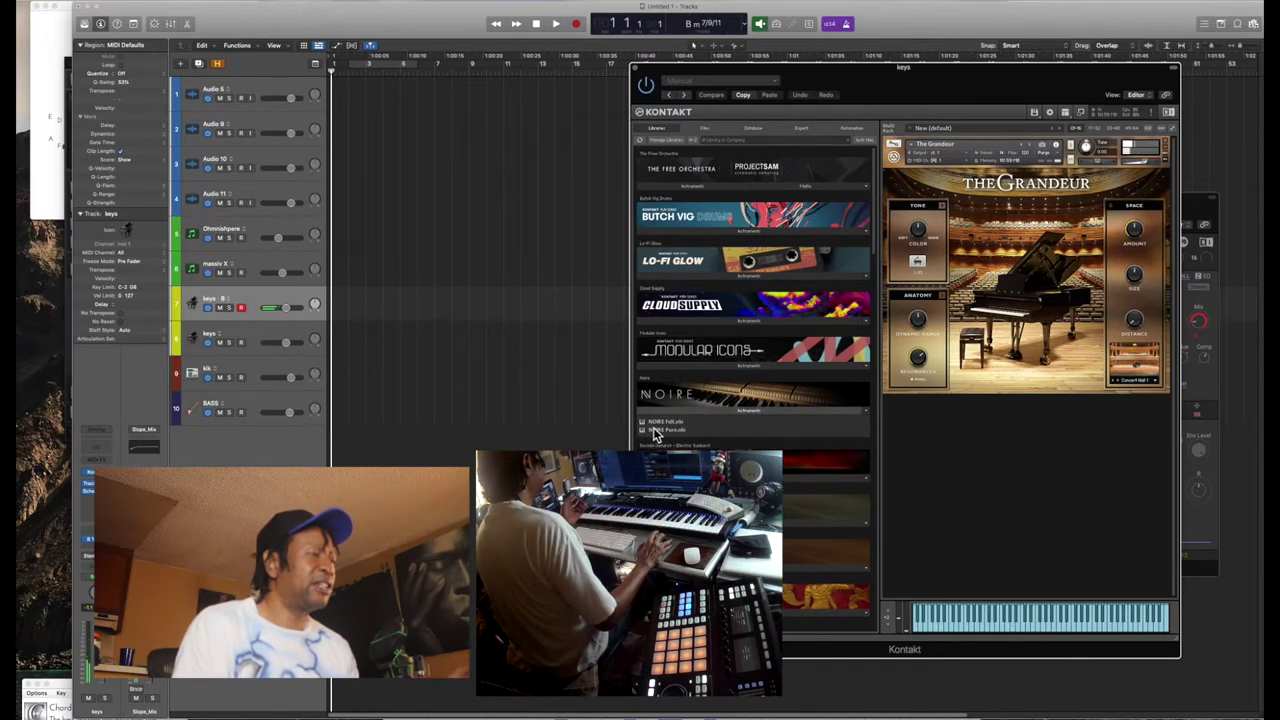
left_click_drag(858, 428, 1016, 252)
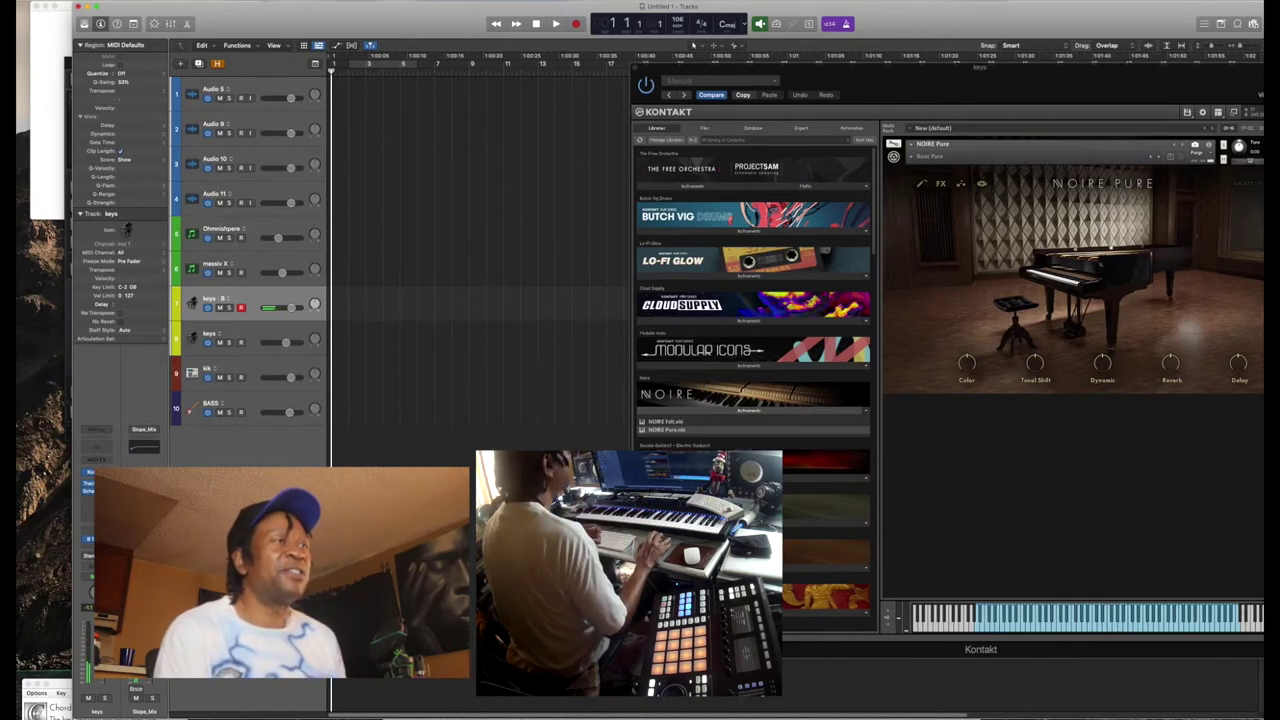
left_click(961, 187)
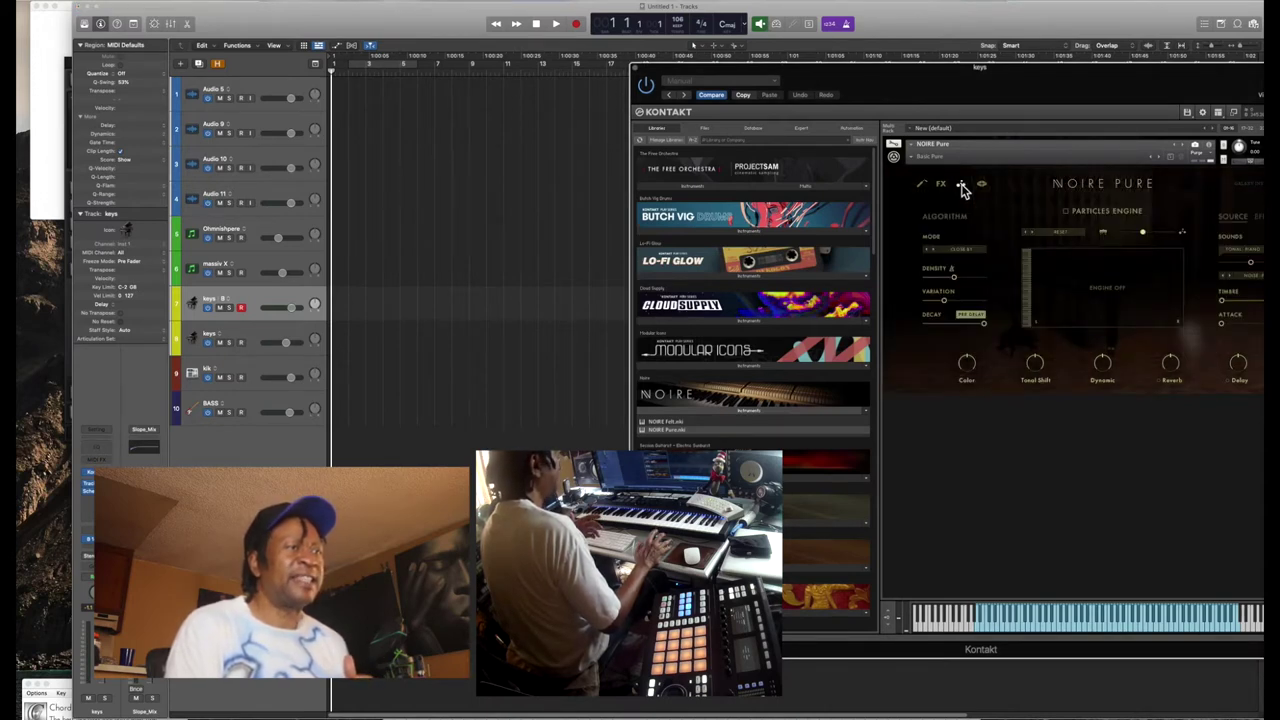
left_click(1066, 212)
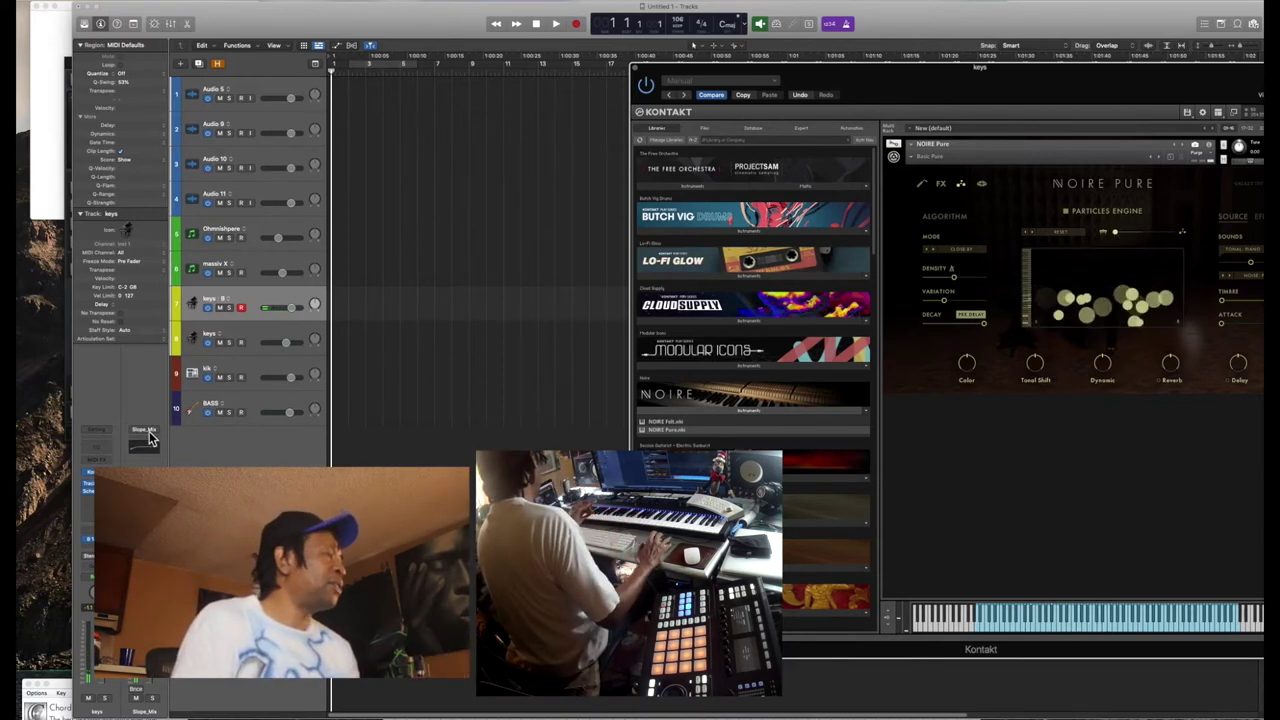
- Audition Keyscape's LA Custom C7 Grand Piano on the keys track in row 8 and close its window
left_click(256, 332)
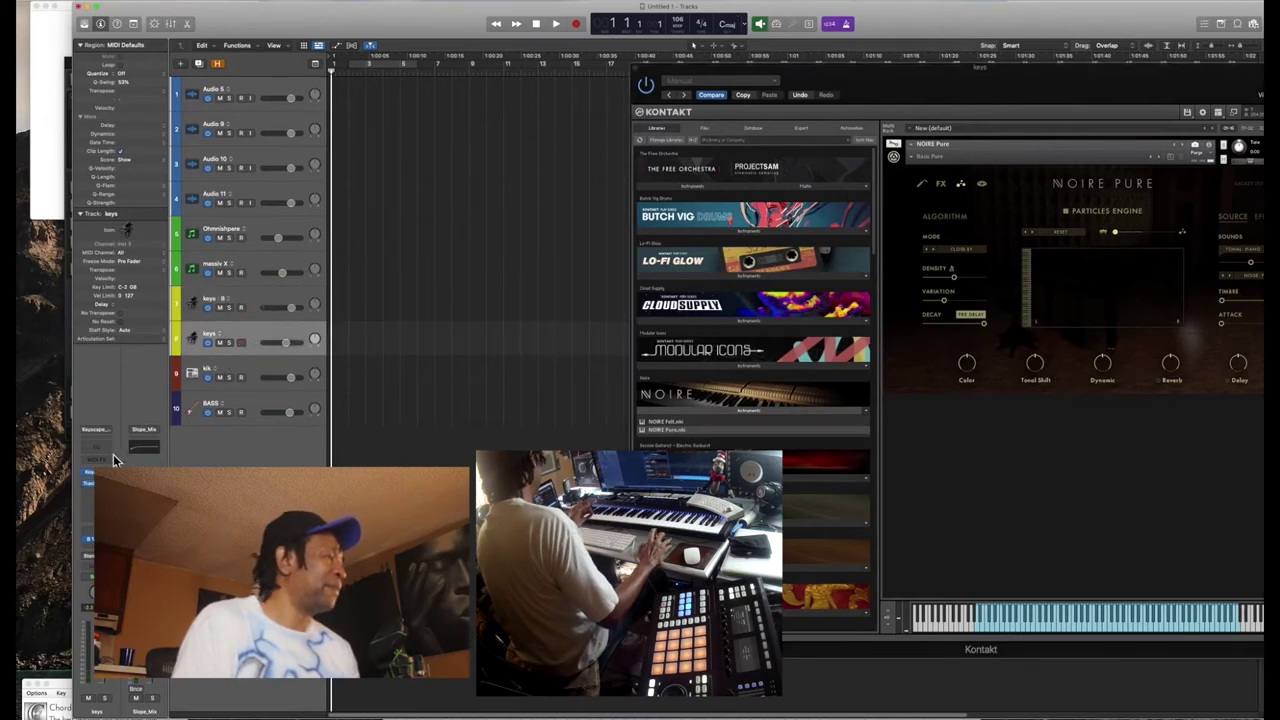
left_click(89, 482)
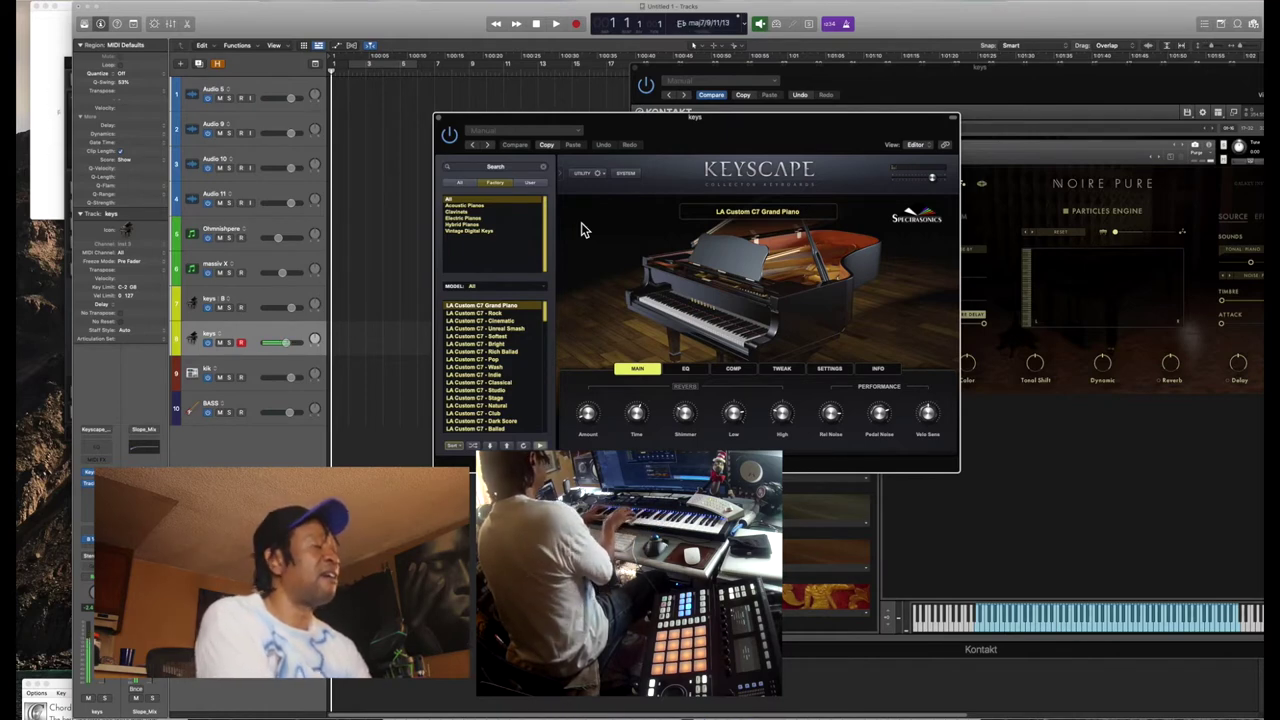
left_click(438, 118)
- Shift NOIRE Pure's piano-to-particles balance slightly toward the particles, and close Kontakt with the massiv X track selected
left_click(256, 293)
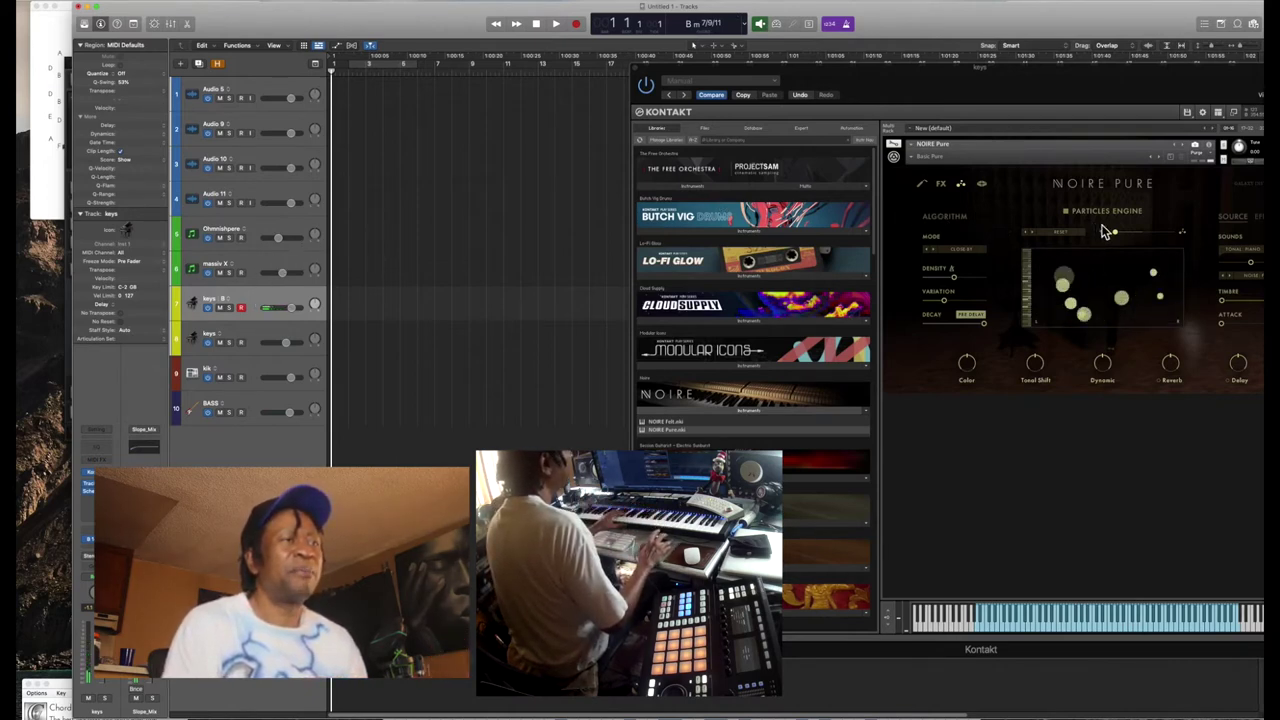
left_click_drag(1117, 233, 1122, 233)
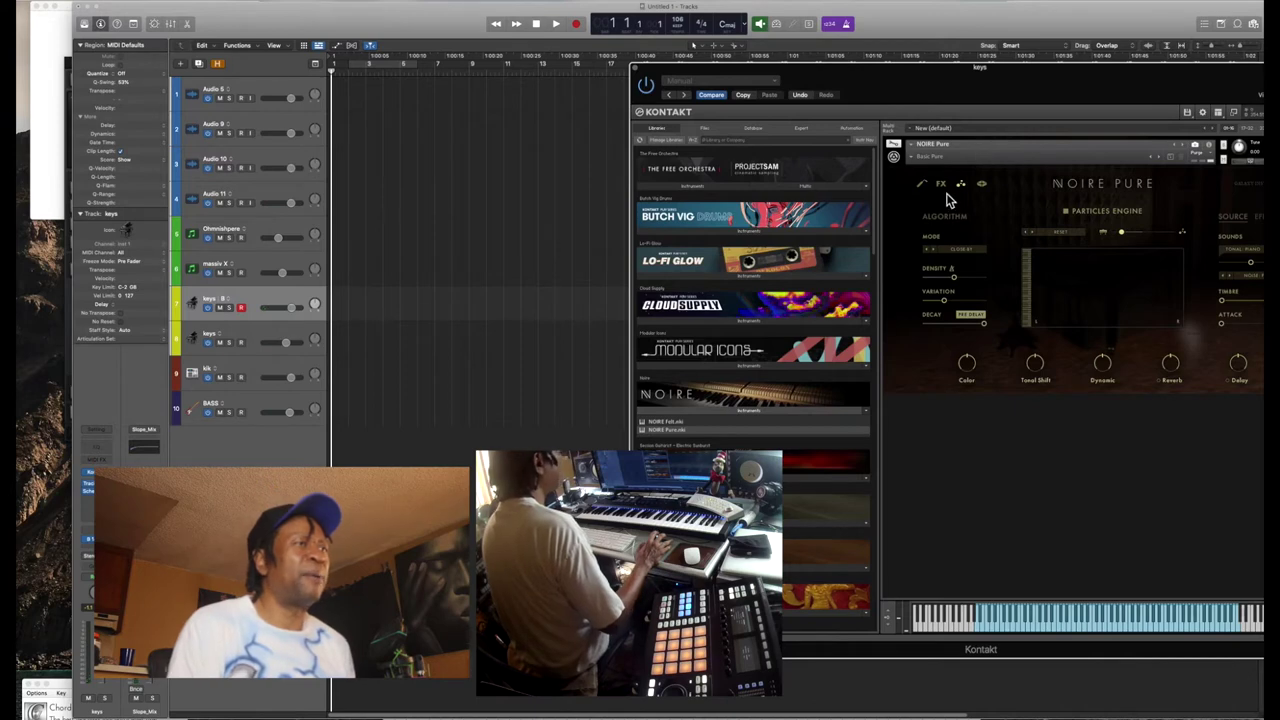
left_click(252, 255)
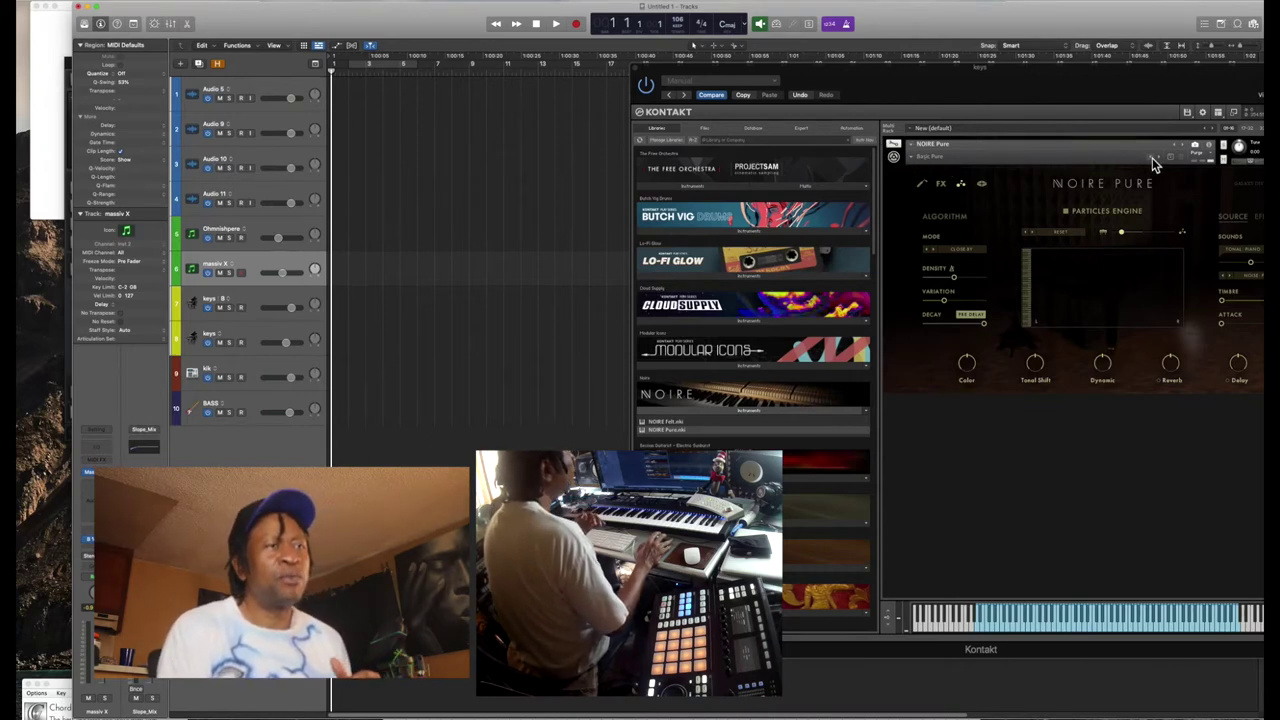
left_click(1001, 392)
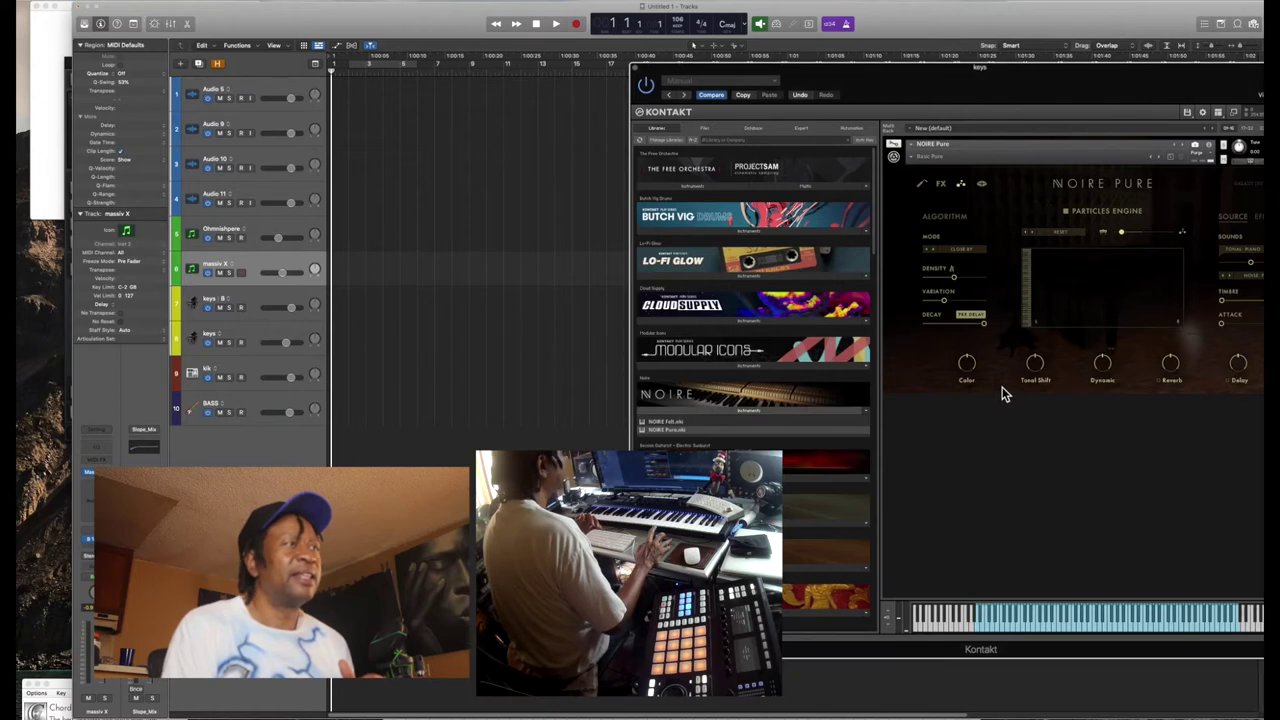
left_click(632, 75)
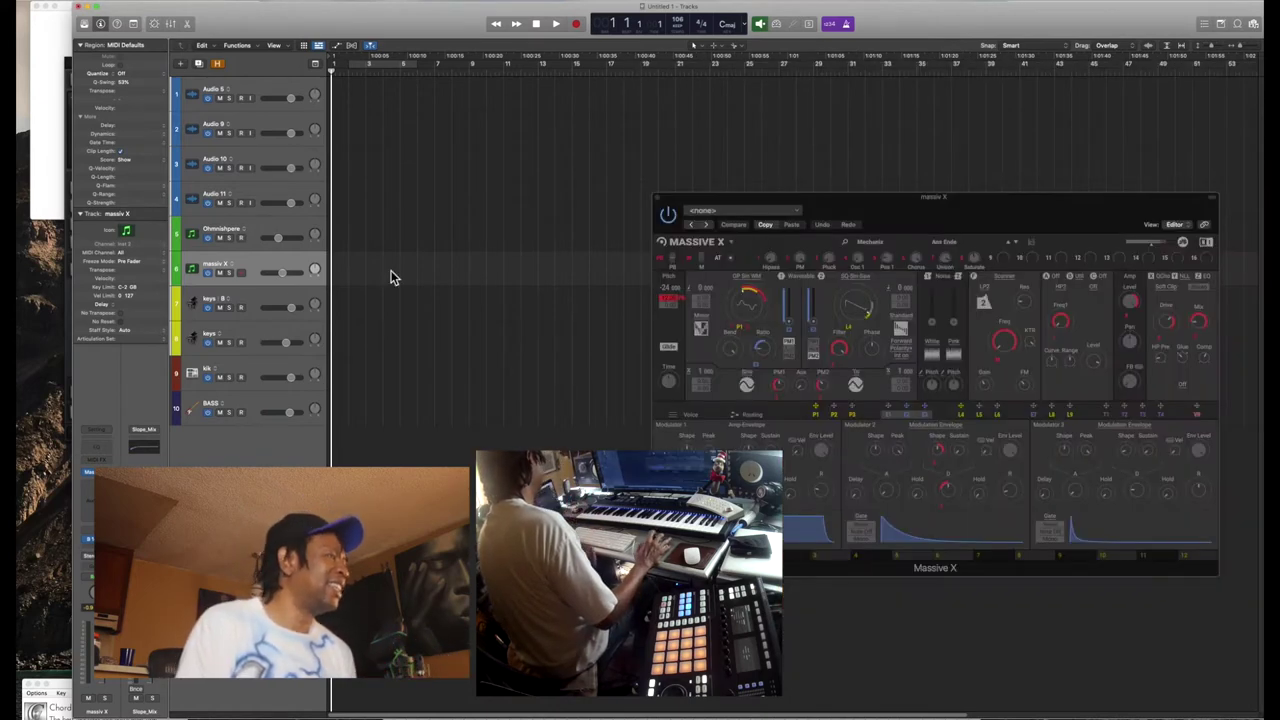
- Move the Massive X window higher and audition its presets from Arch Rocket onward, stopping at Base Suction
left_click_drag(889, 203, 897, 55)
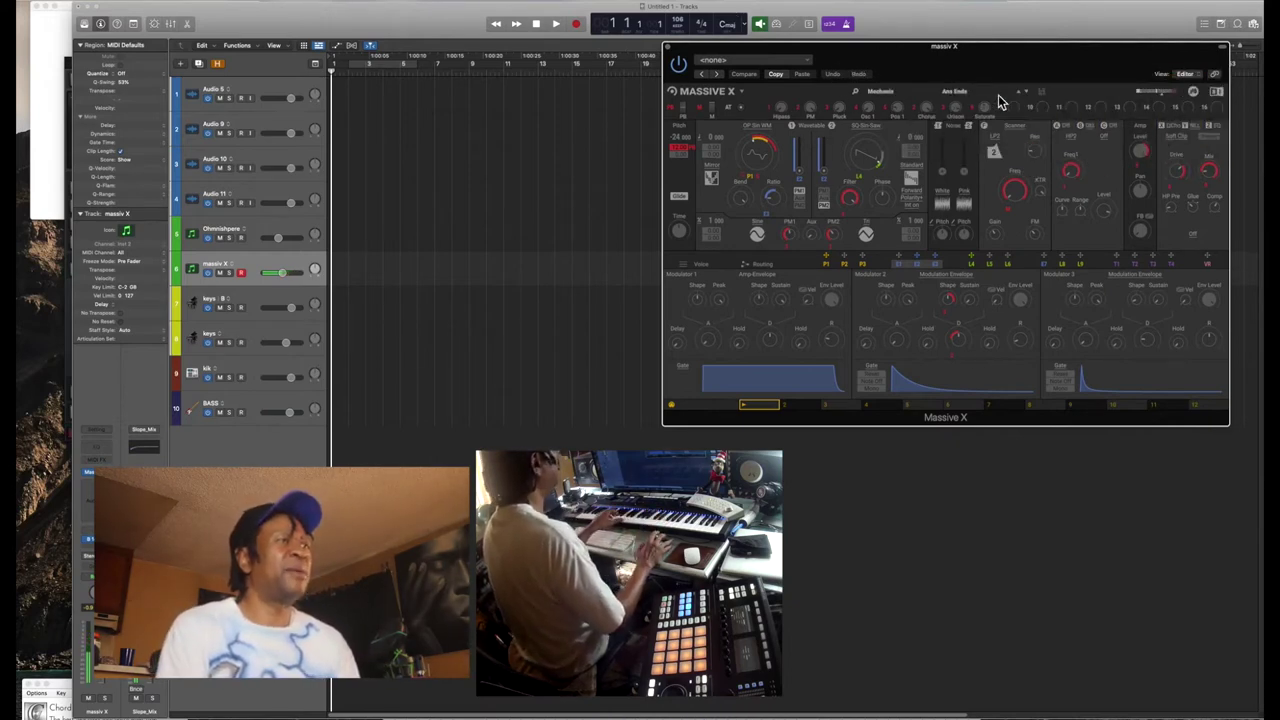
left_click(950, 92)
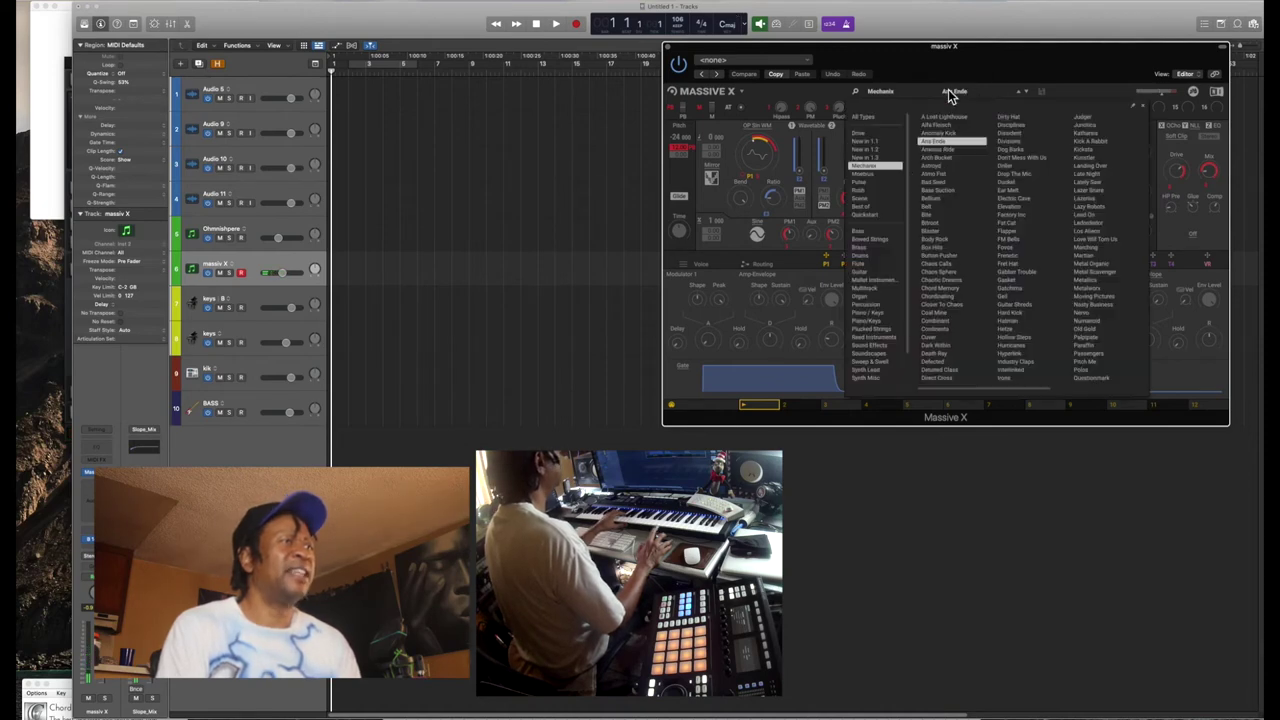
left_click(957, 157)
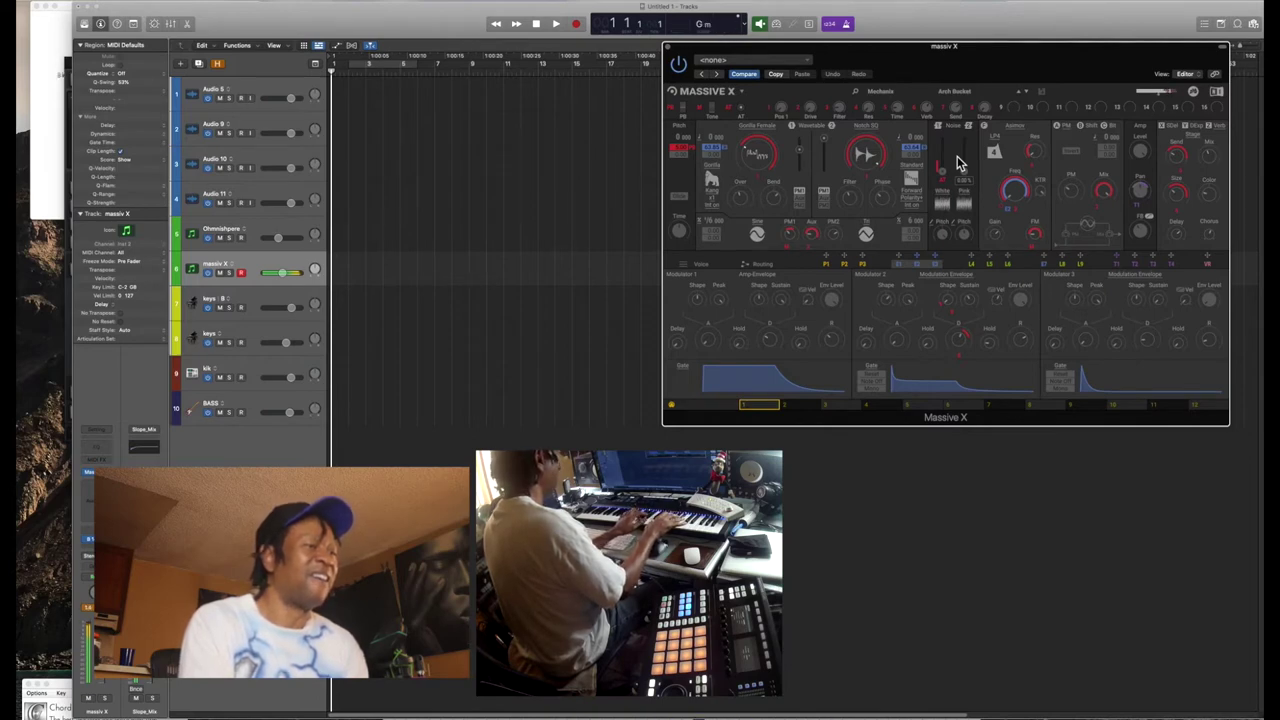
left_click(1026, 95)
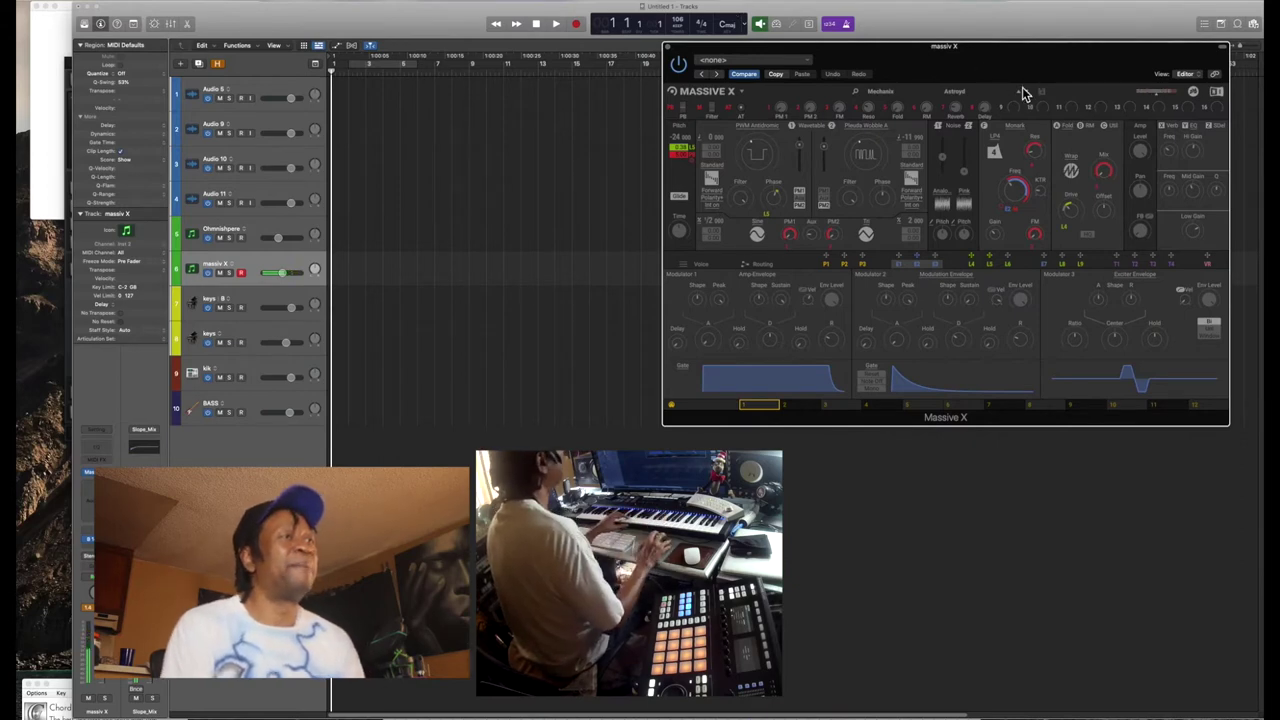
left_click(1026, 92)
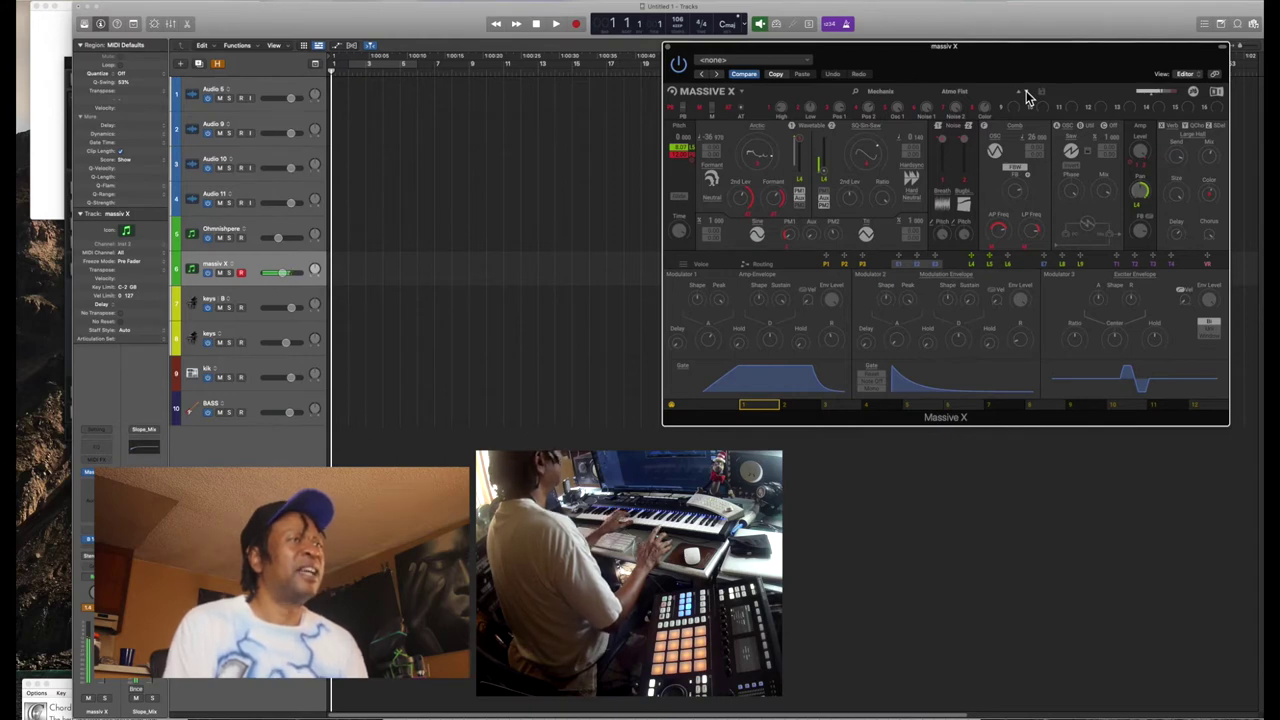
left_click(1026, 92)
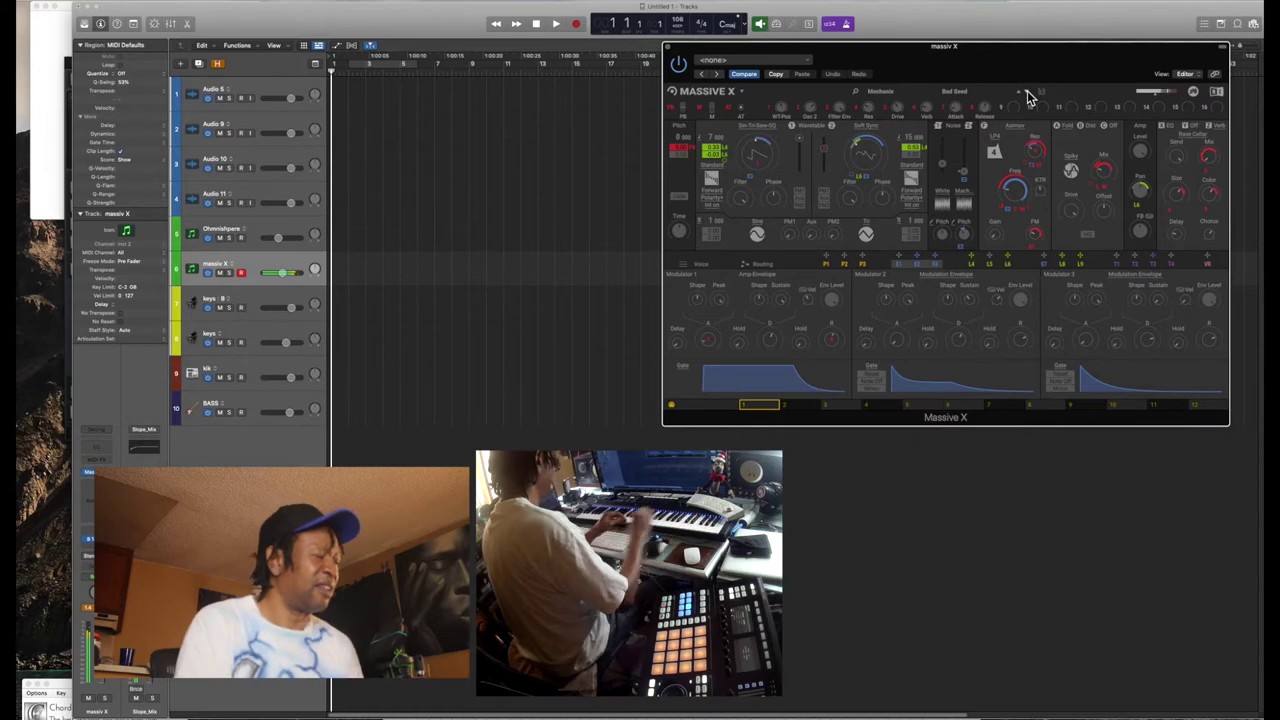
left_click(1027, 93)
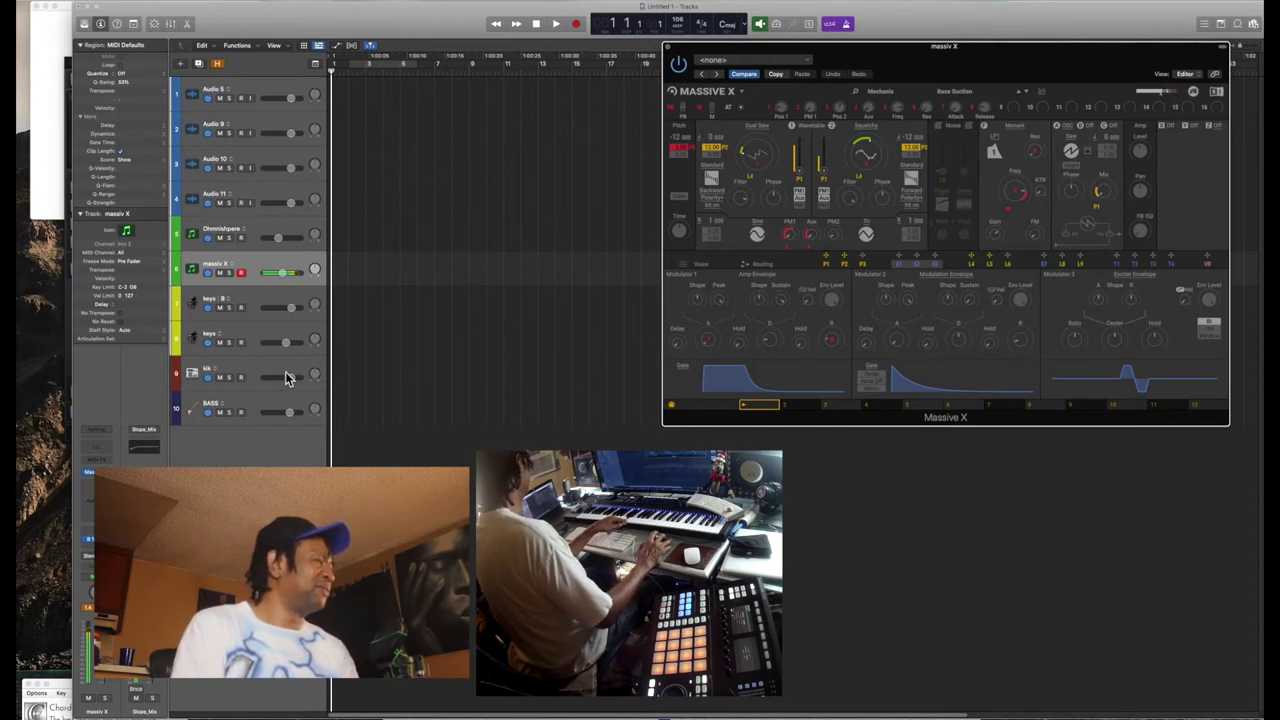
- Open Battery 4 with the Alphabetical Pop Kit on the kik track and record a kick pattern over the four-bar cycle range
left_click(250, 368)
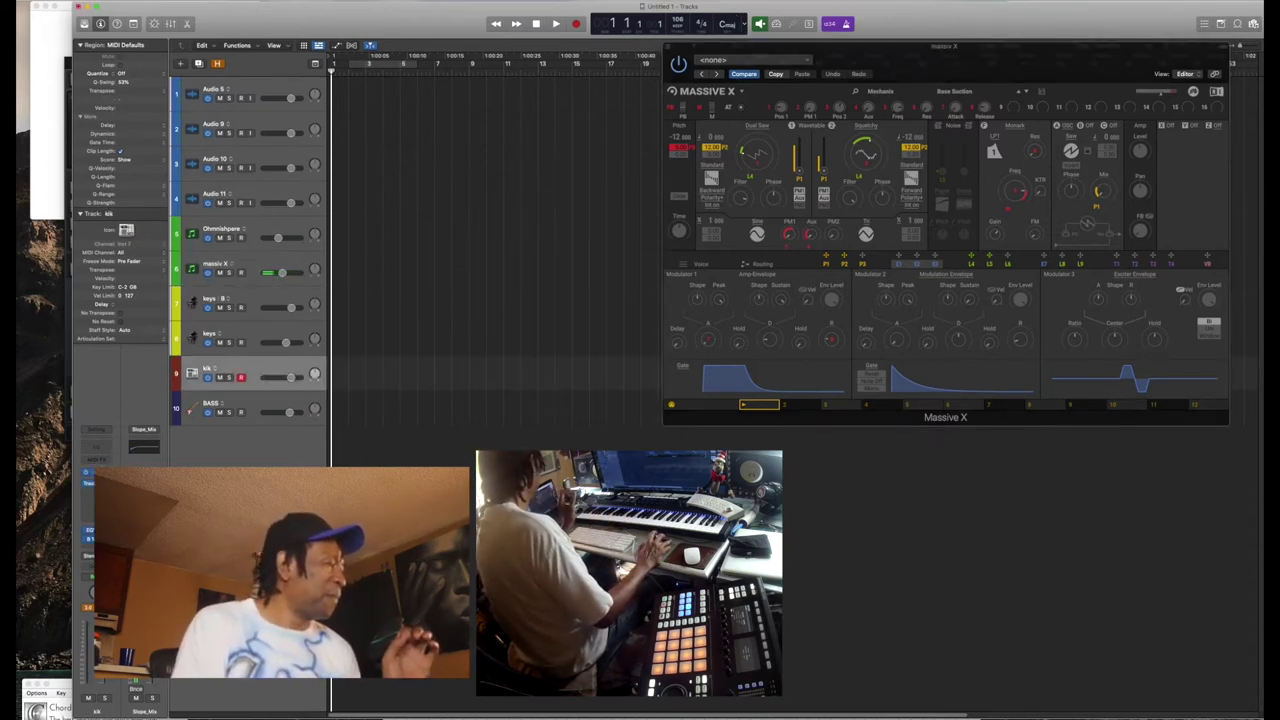
key("v")
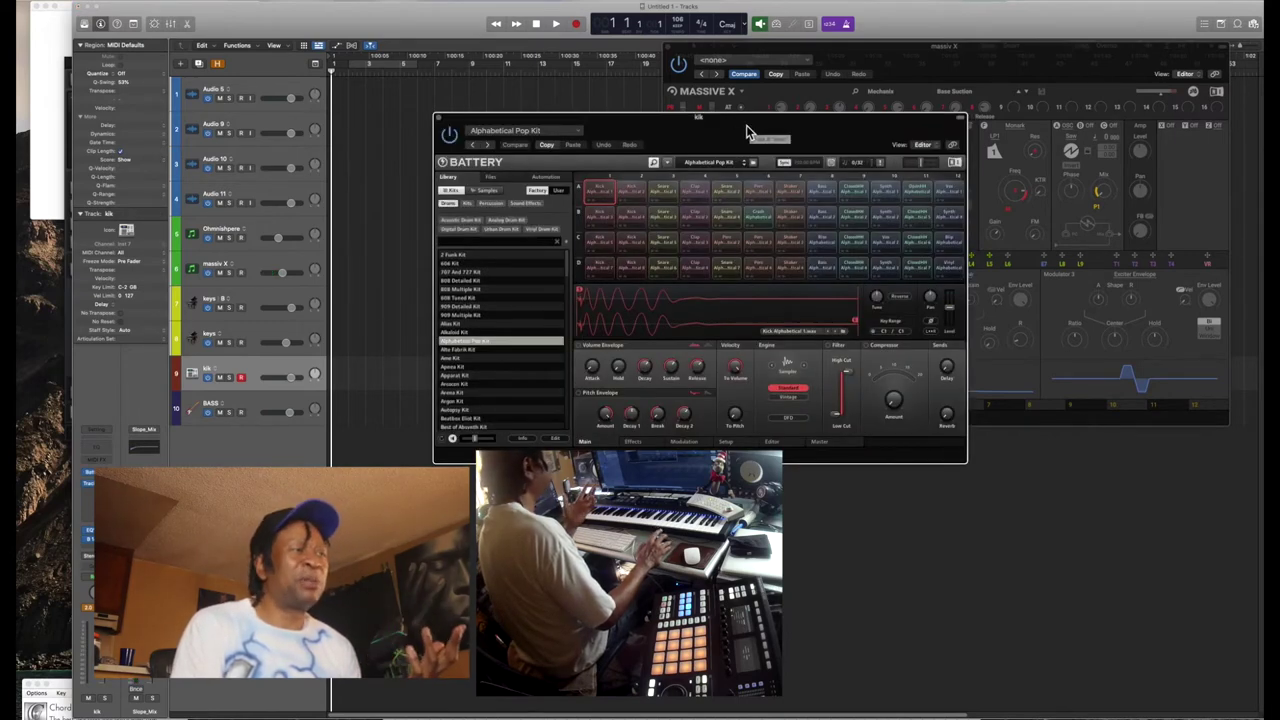
left_click_drag(748, 134, 812, 122)
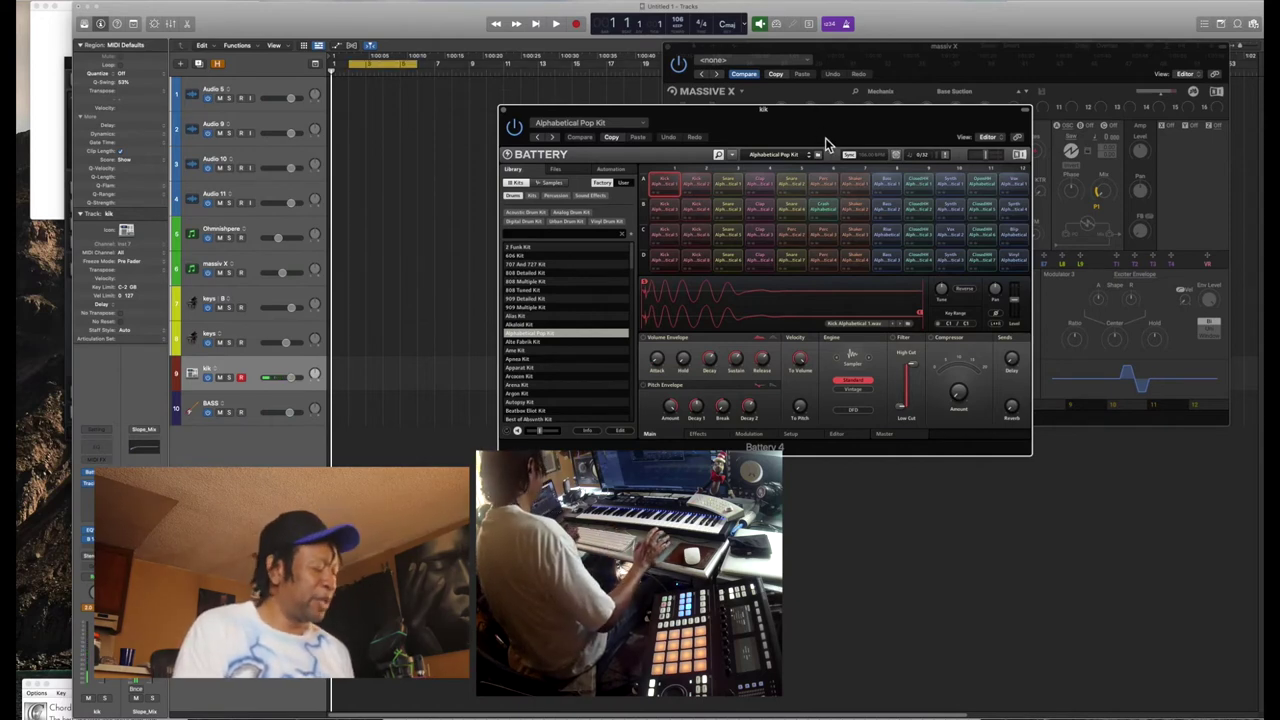
key("space")
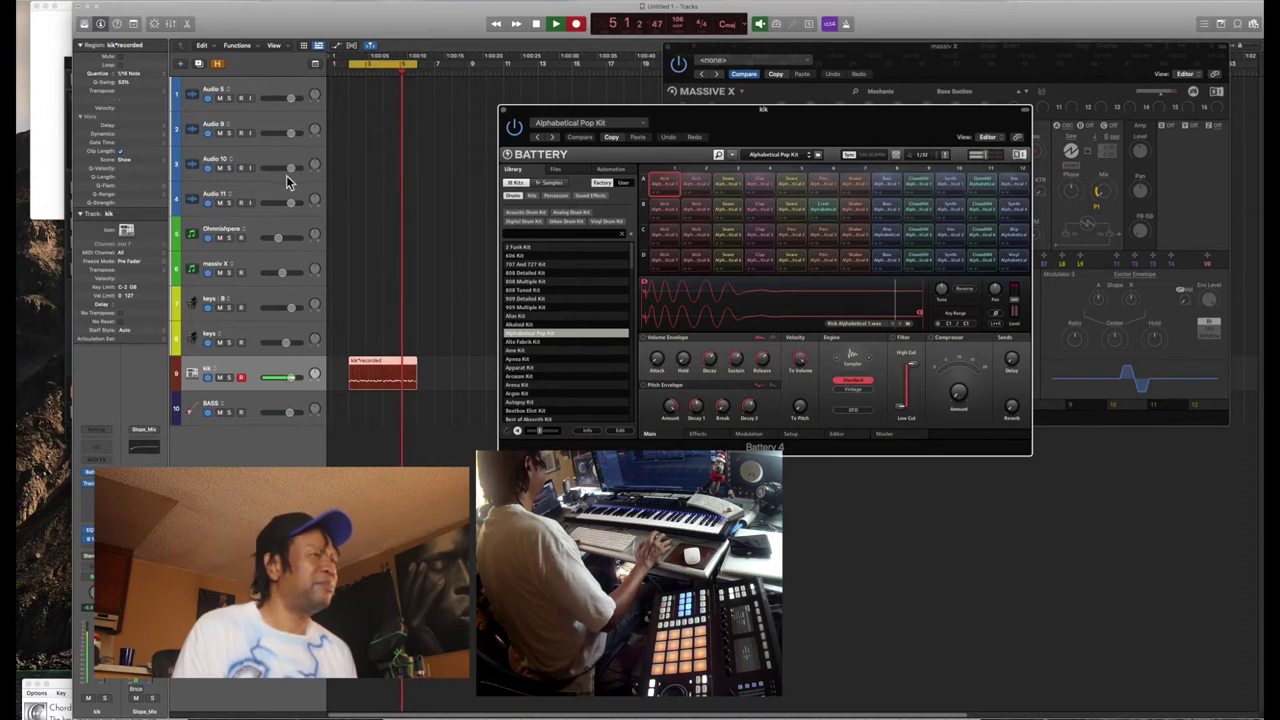
key("space")
- Switch recording to the massiv X track for a short take, and move the Battery window below Massive X
left_click(259, 262)
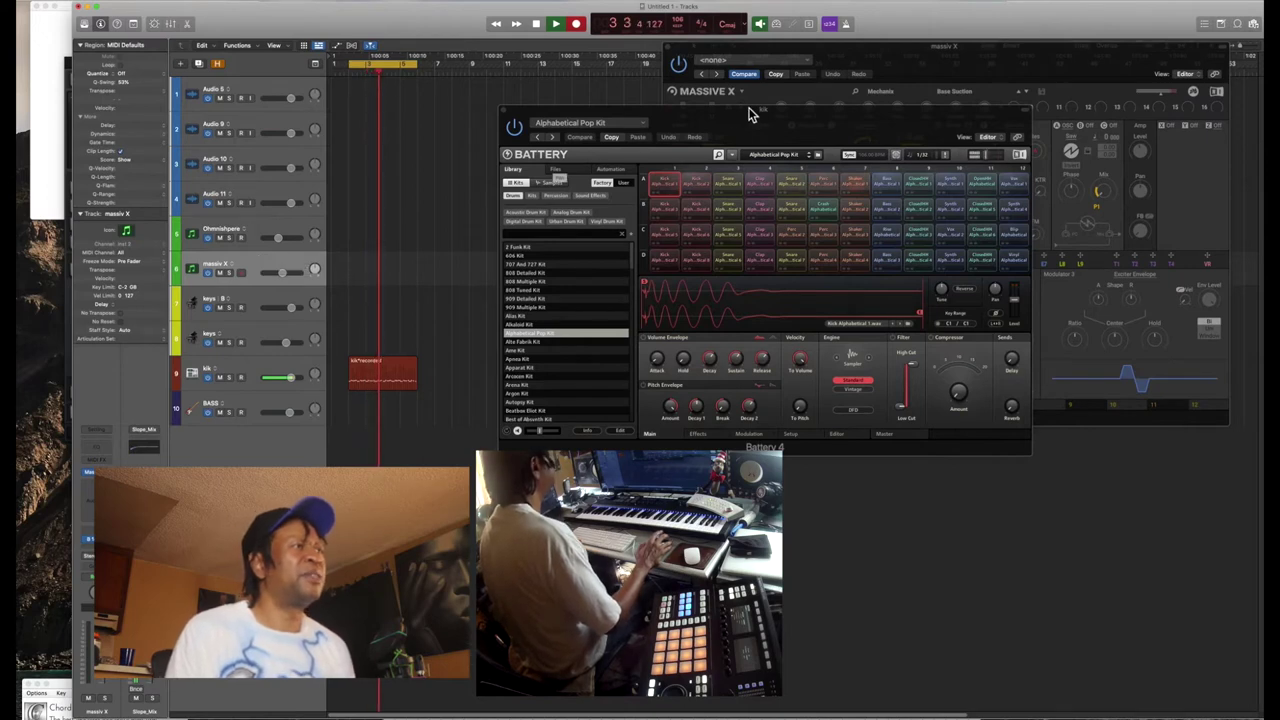
left_click_drag(809, 130, 883, 449)
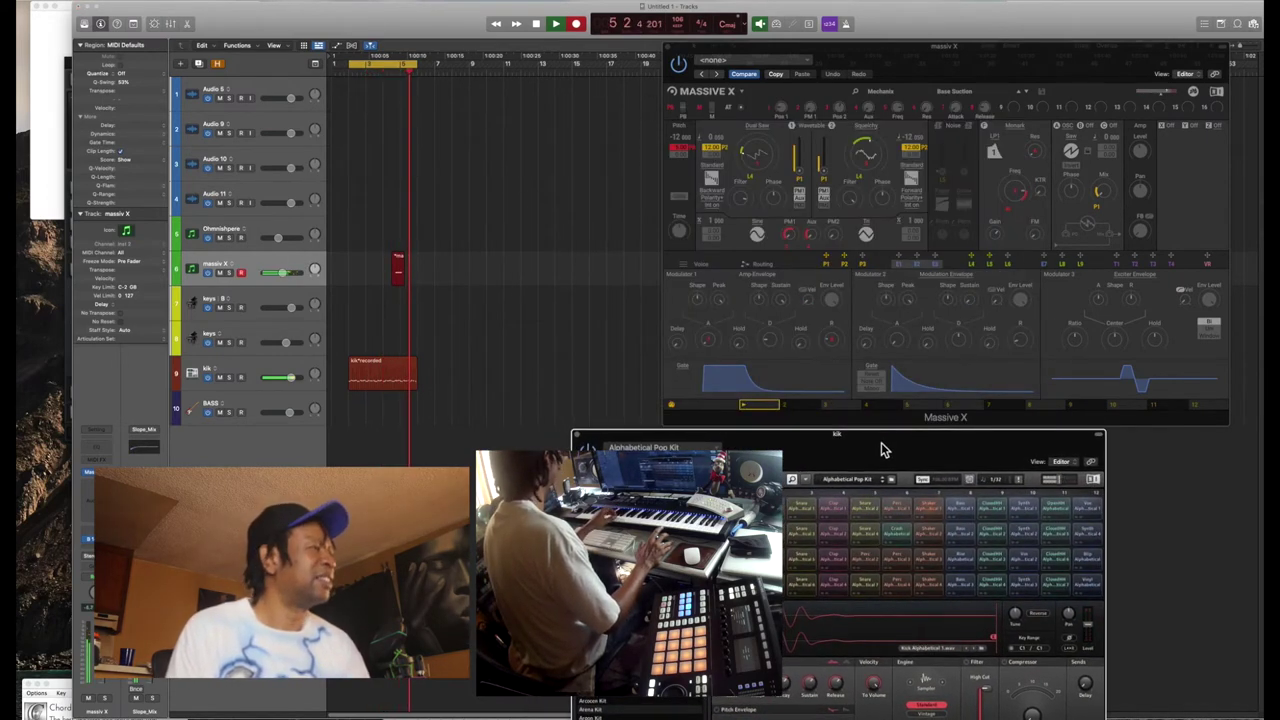
key("space")
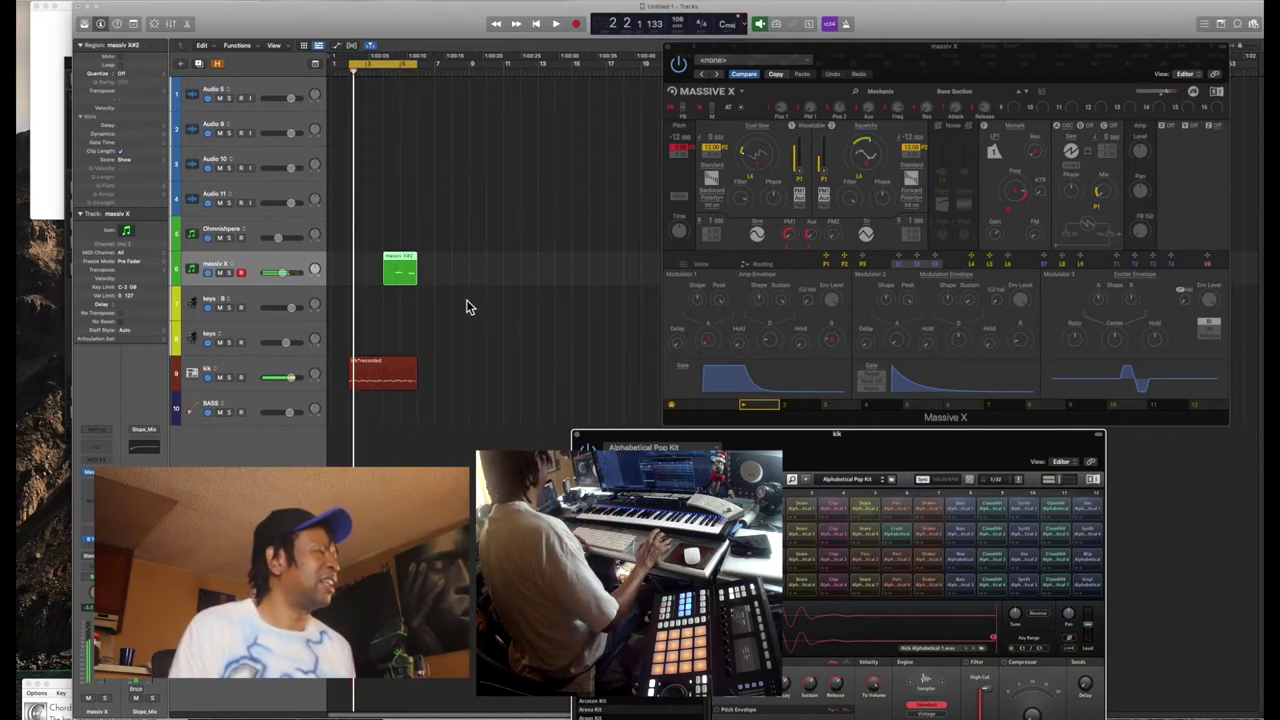
- Delete the region just recorded on the massiv X track and play back the kick loop
left_click(397, 270)
key("Delete")
key("space")
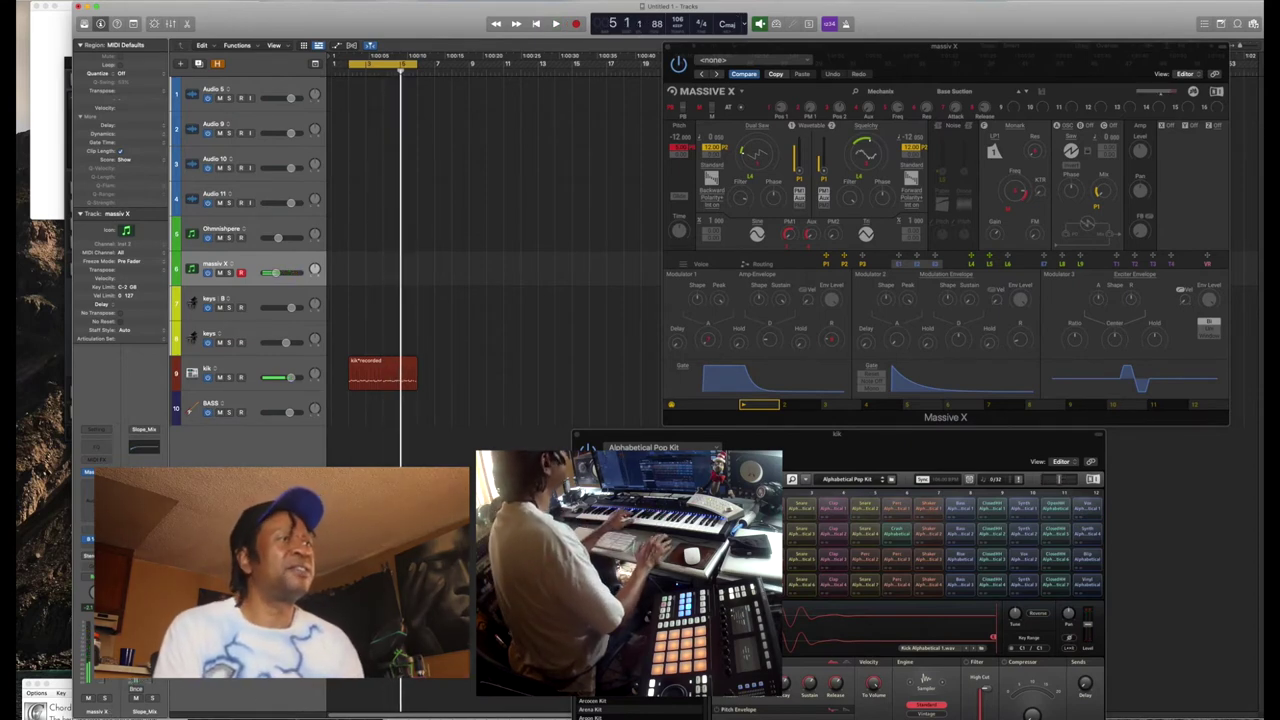
- Advance Massive X through its presets to Belt and play the kick loop to try the sound against it
left_click(1030, 96)
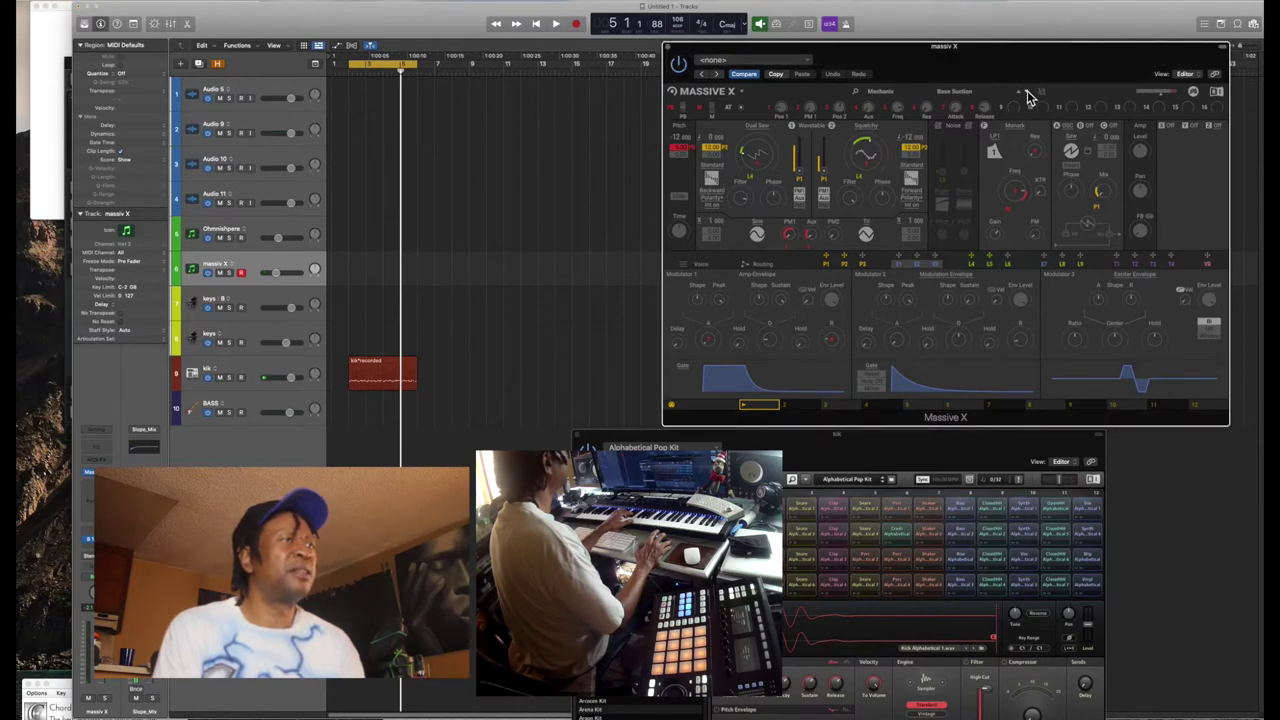
left_click(1028, 92)
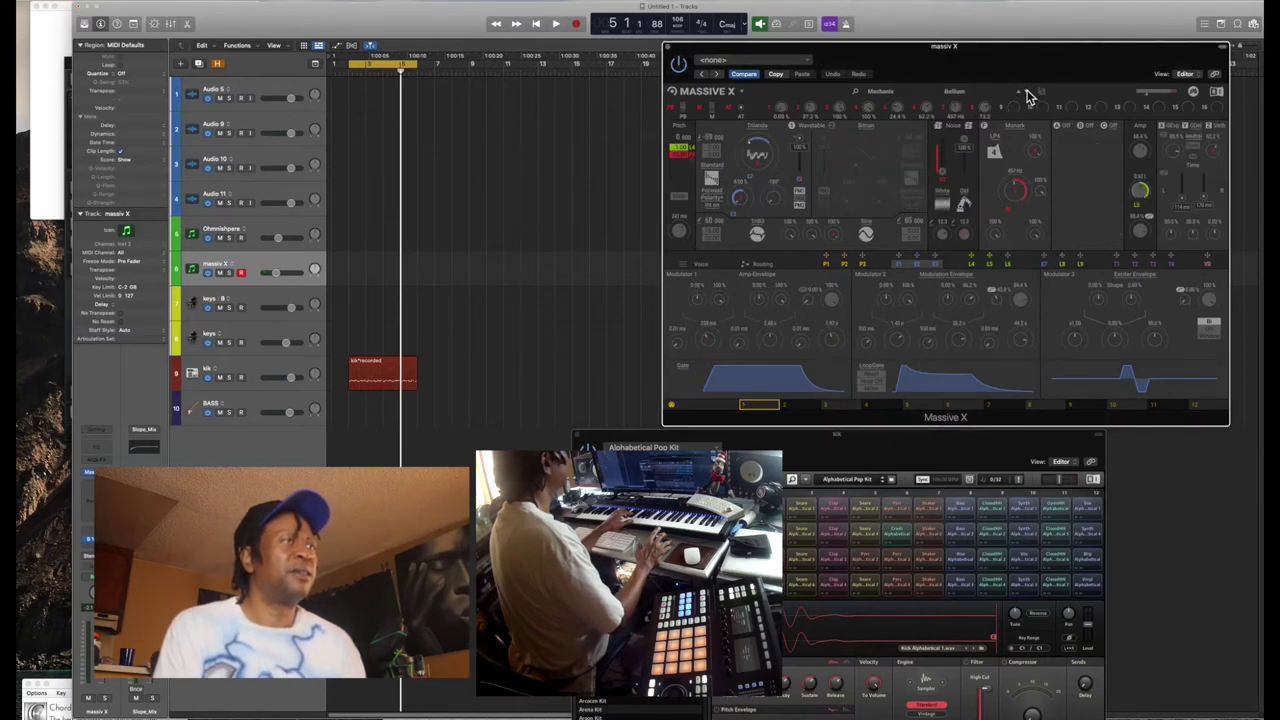
left_click(1028, 92)
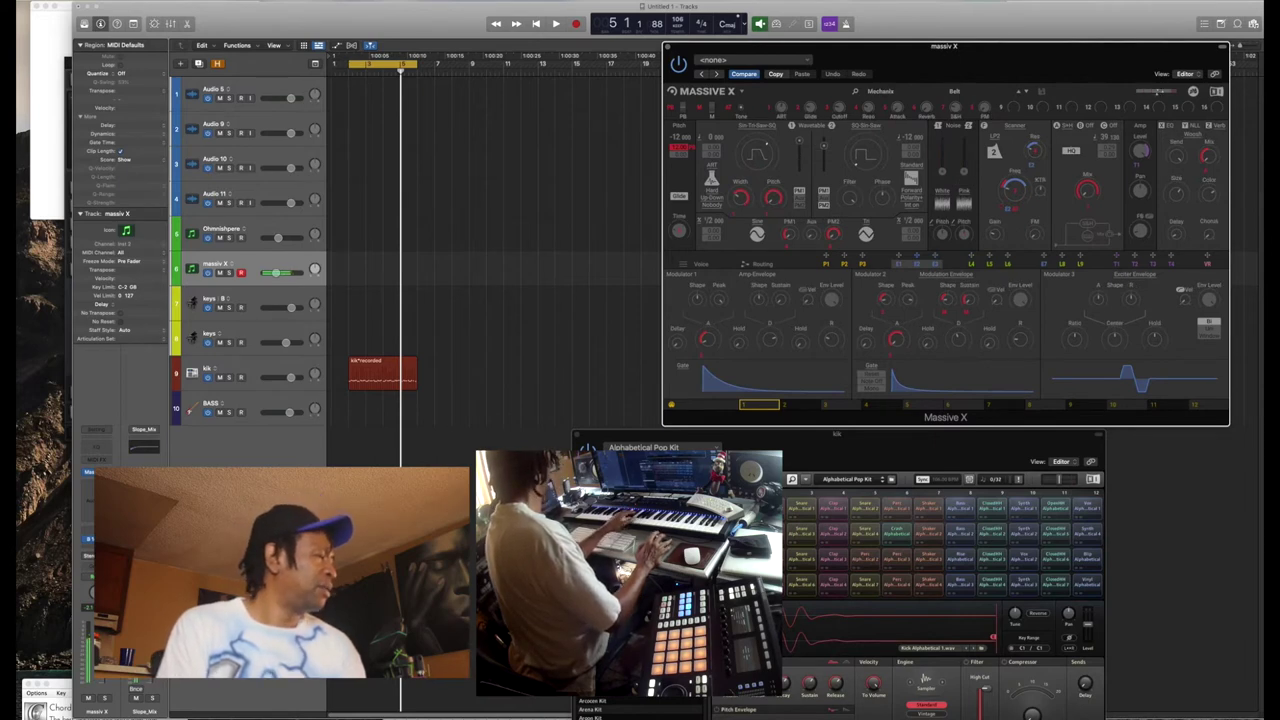
key("space")
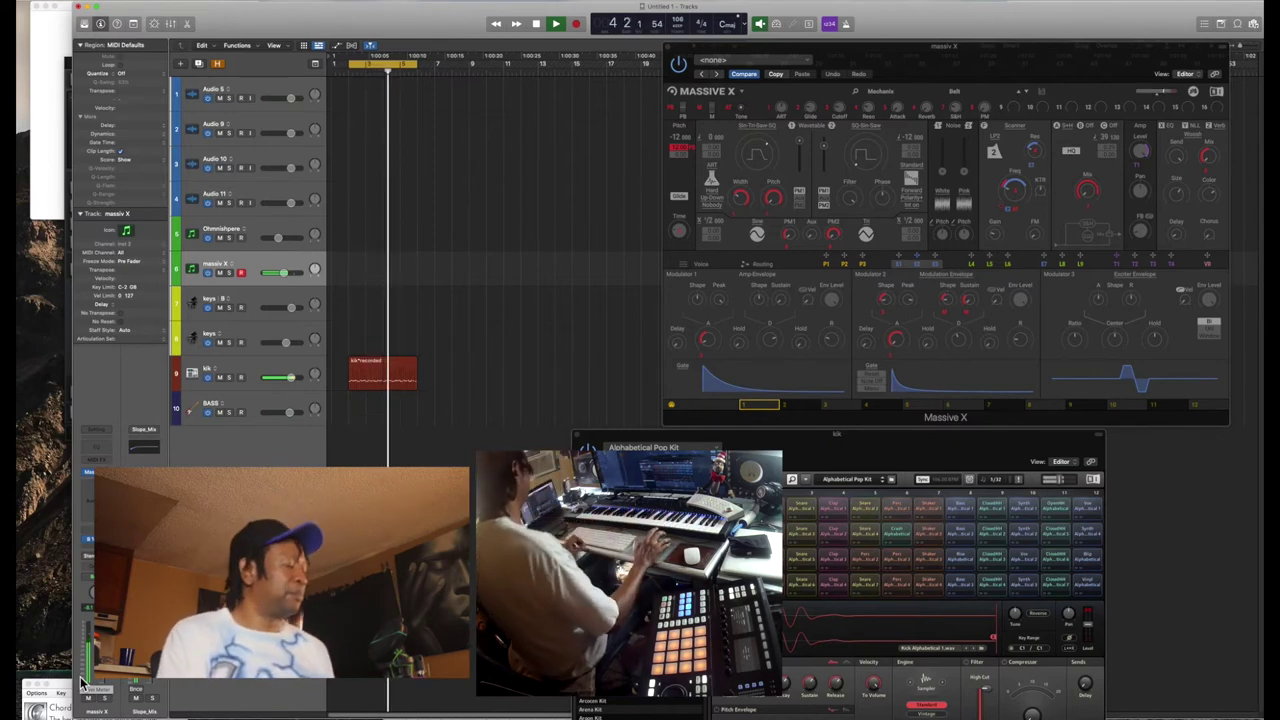
- Load the Helze preset from the Mechanix bank in Massive X and play the kick loop to try it
key("space")
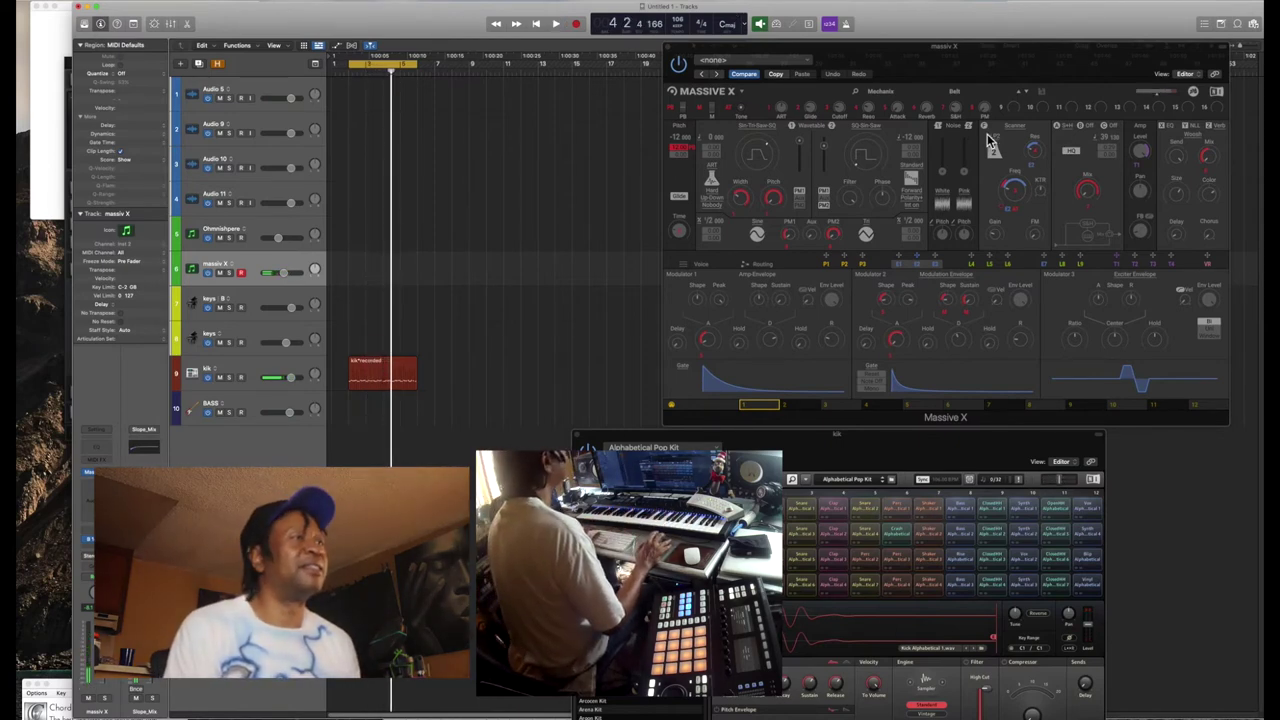
left_click(965, 89)
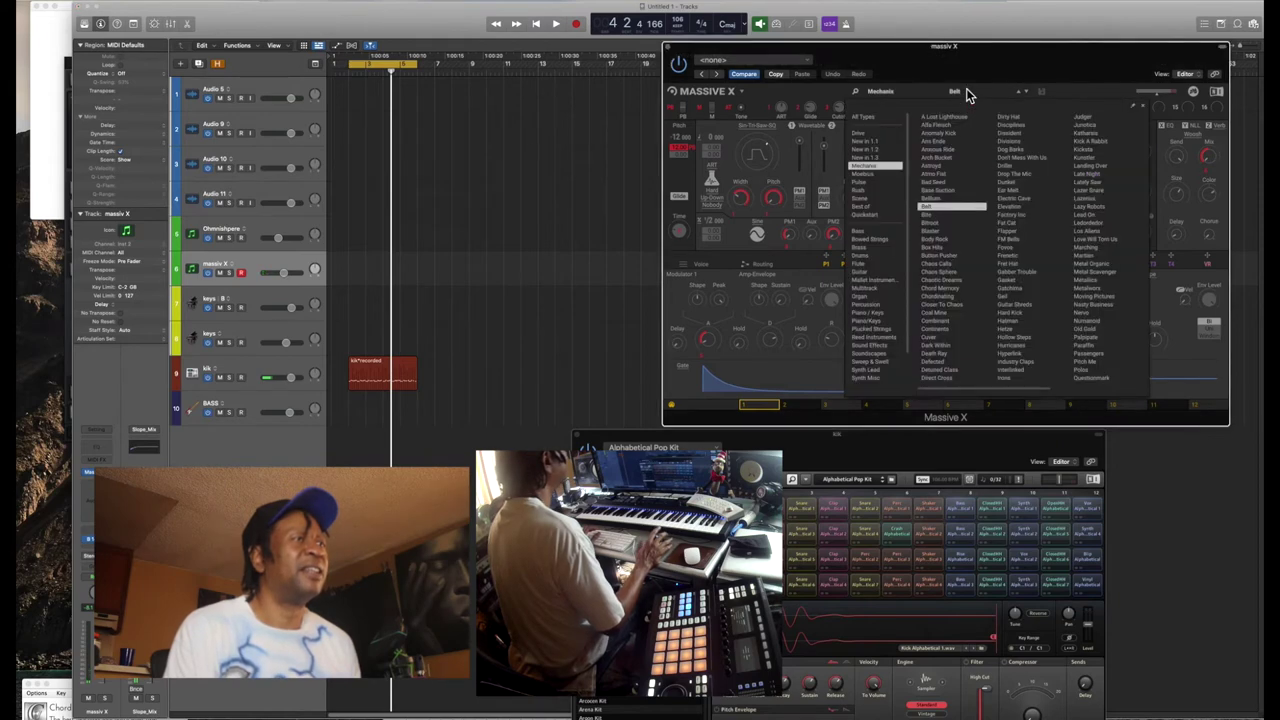
left_click(1010, 331)
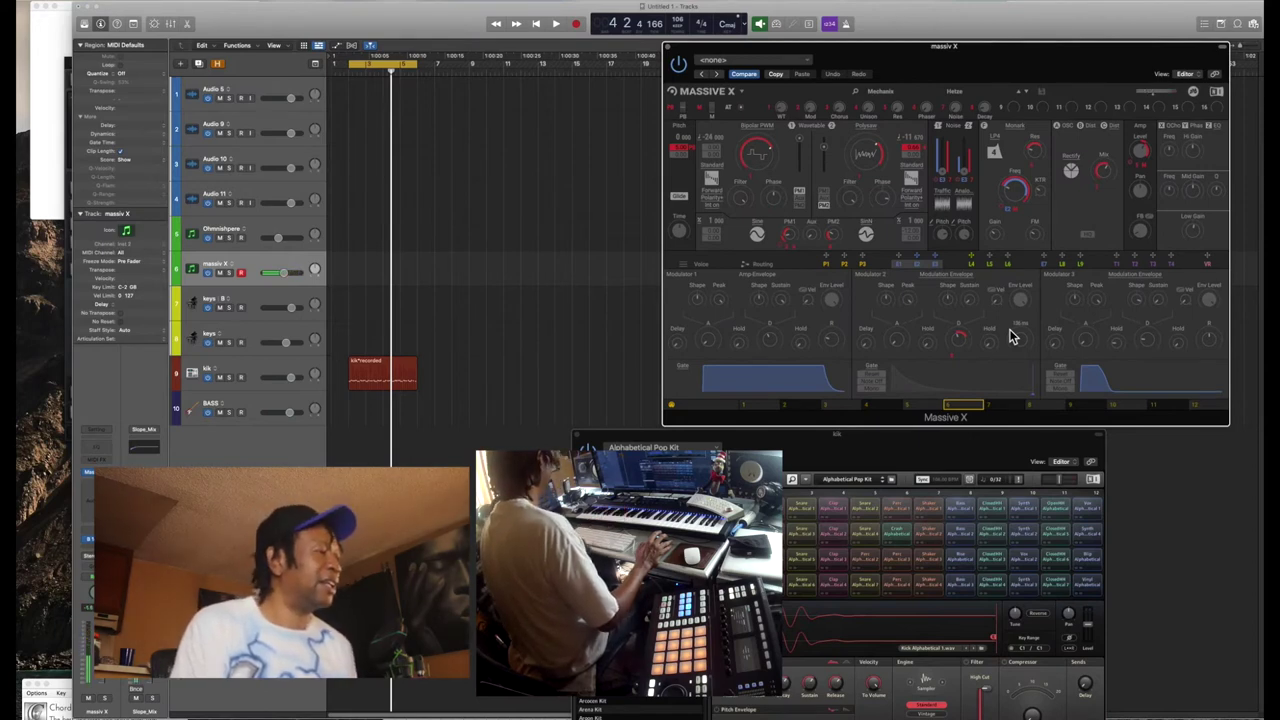
key("space")
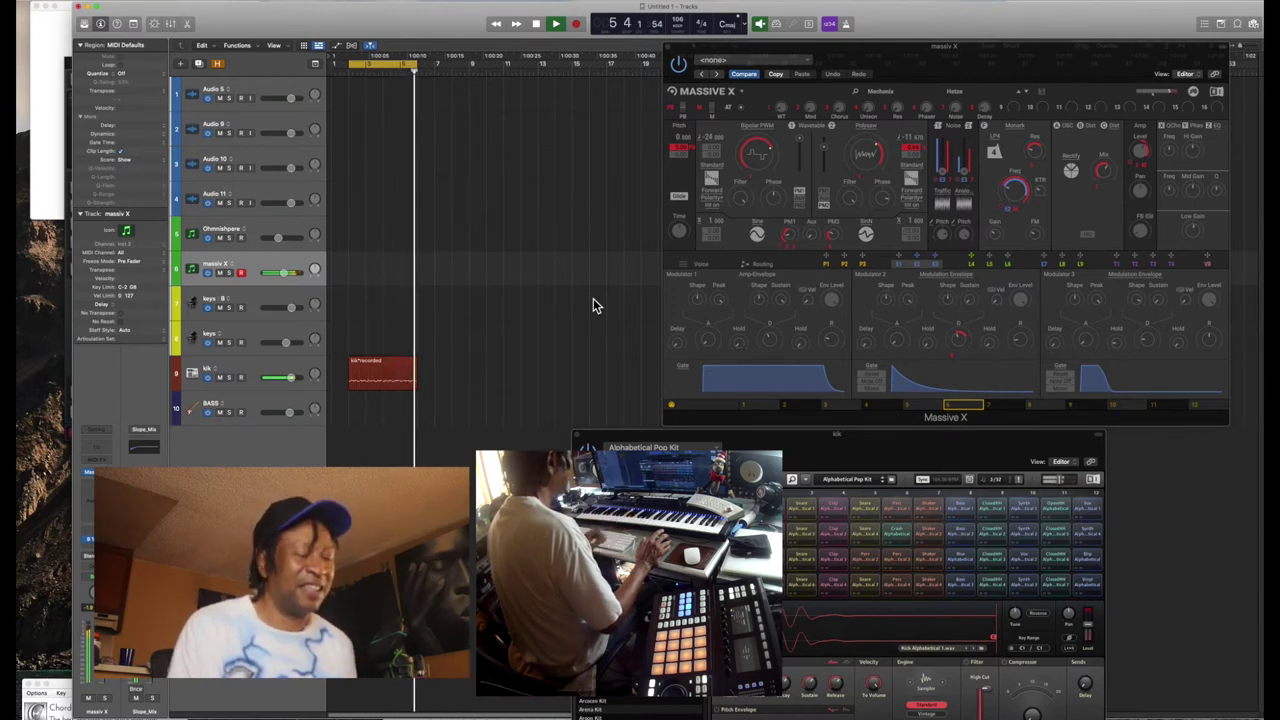
key("space")
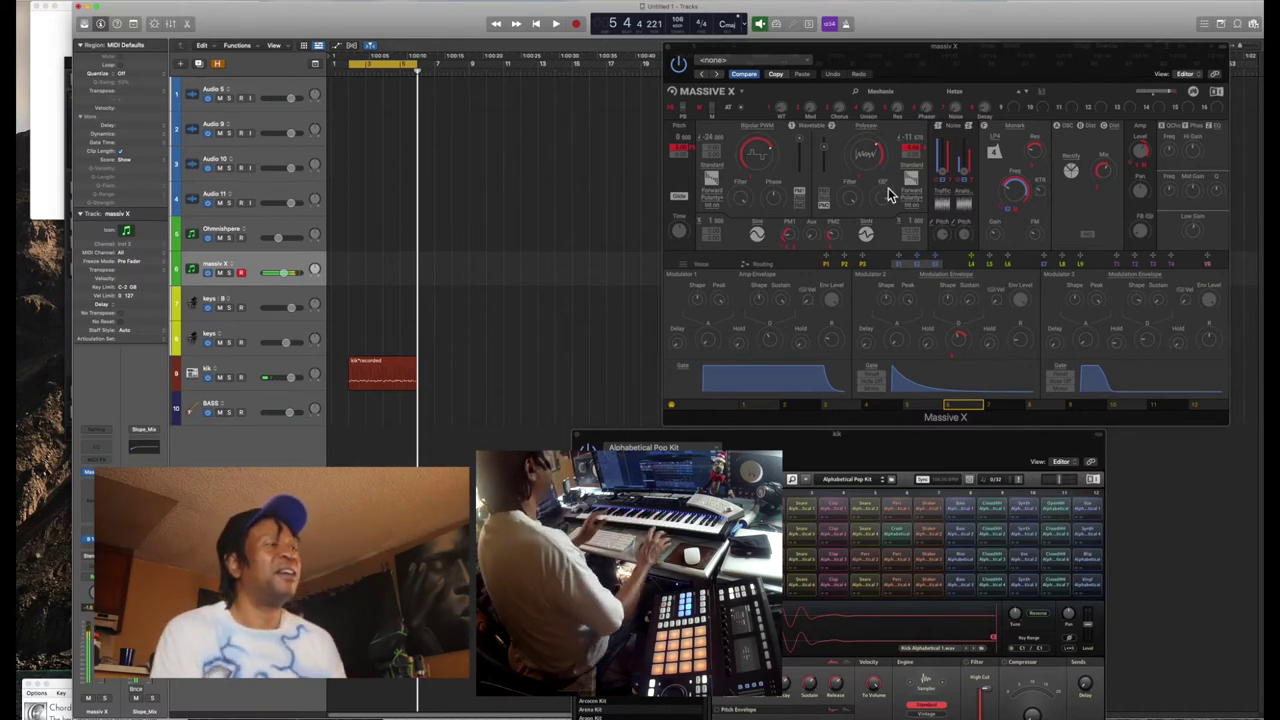
- Load the Massive X preset Martian, bring the ChordieApp windows forward, and return to the Massive X window
left_click(955, 92)
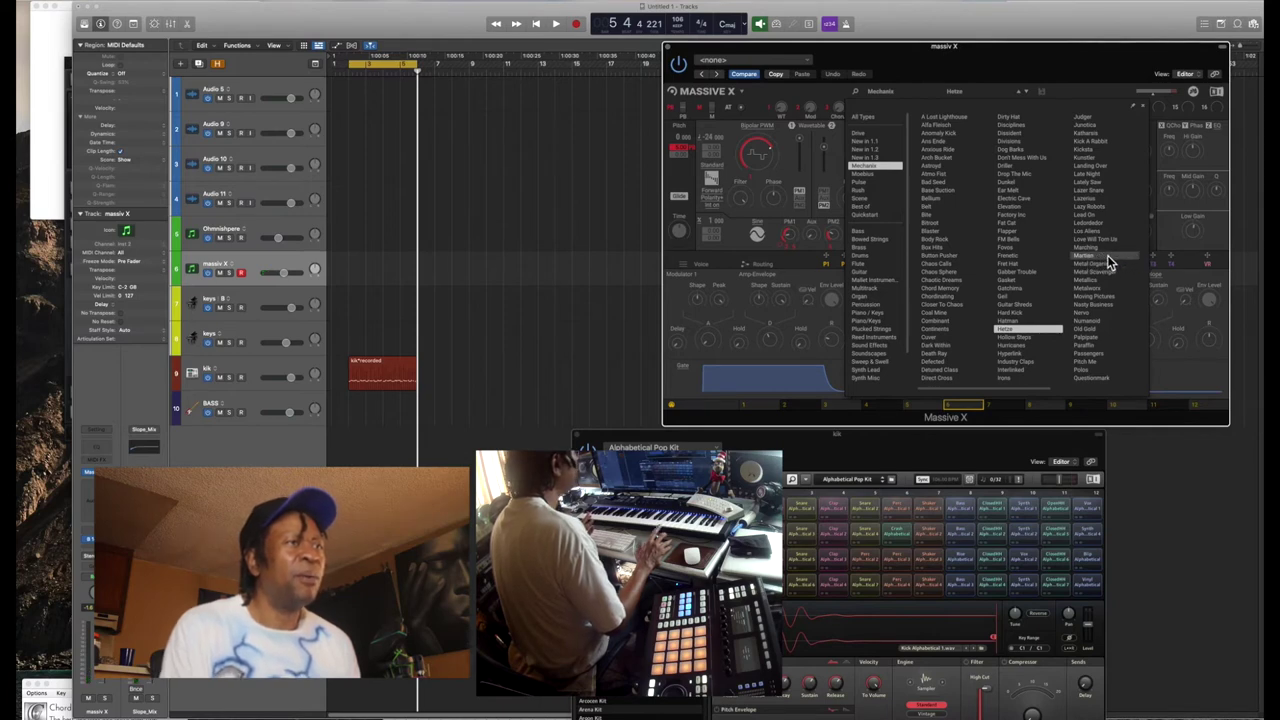
double_click(1108, 259)
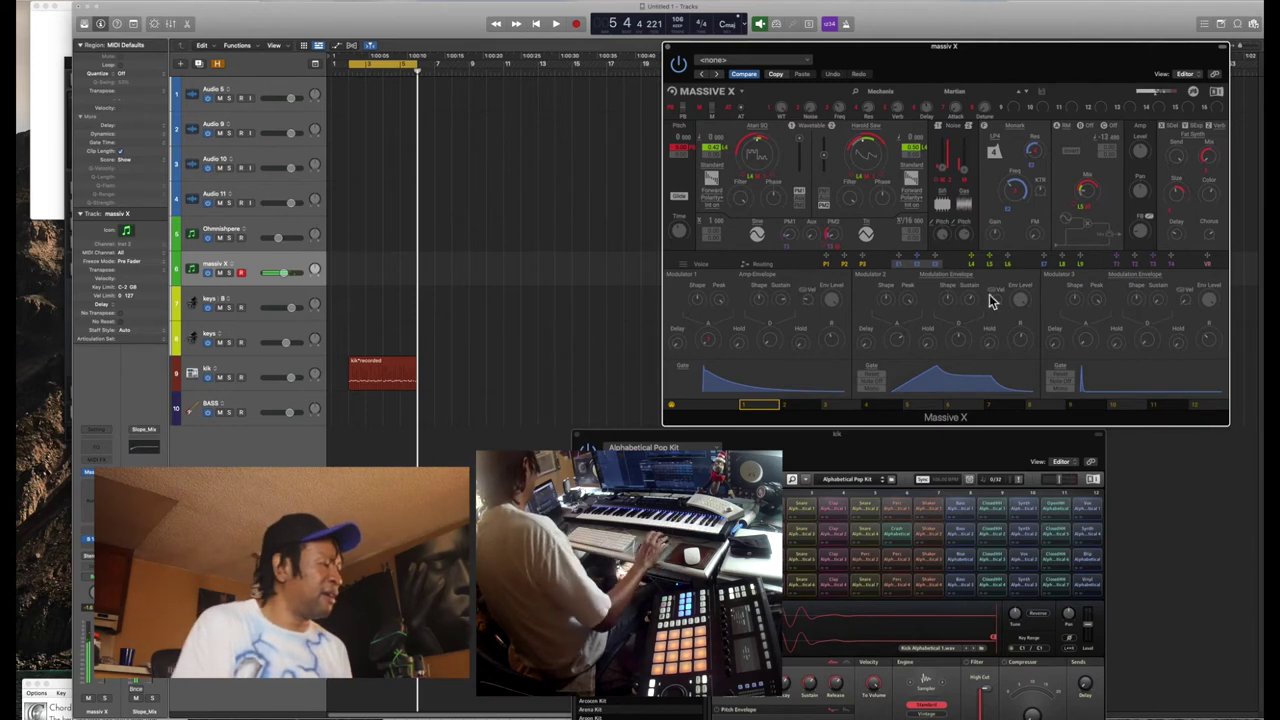
mouse_move(436, 717)
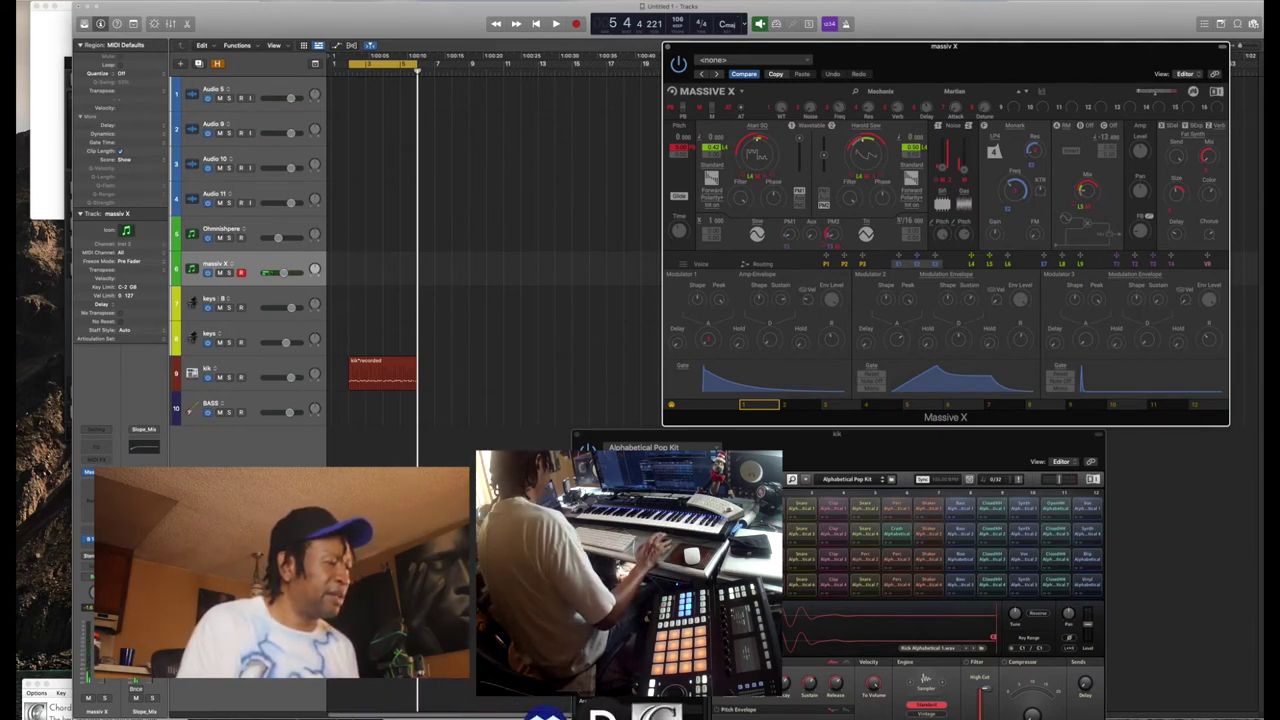
left_click(624, 710)
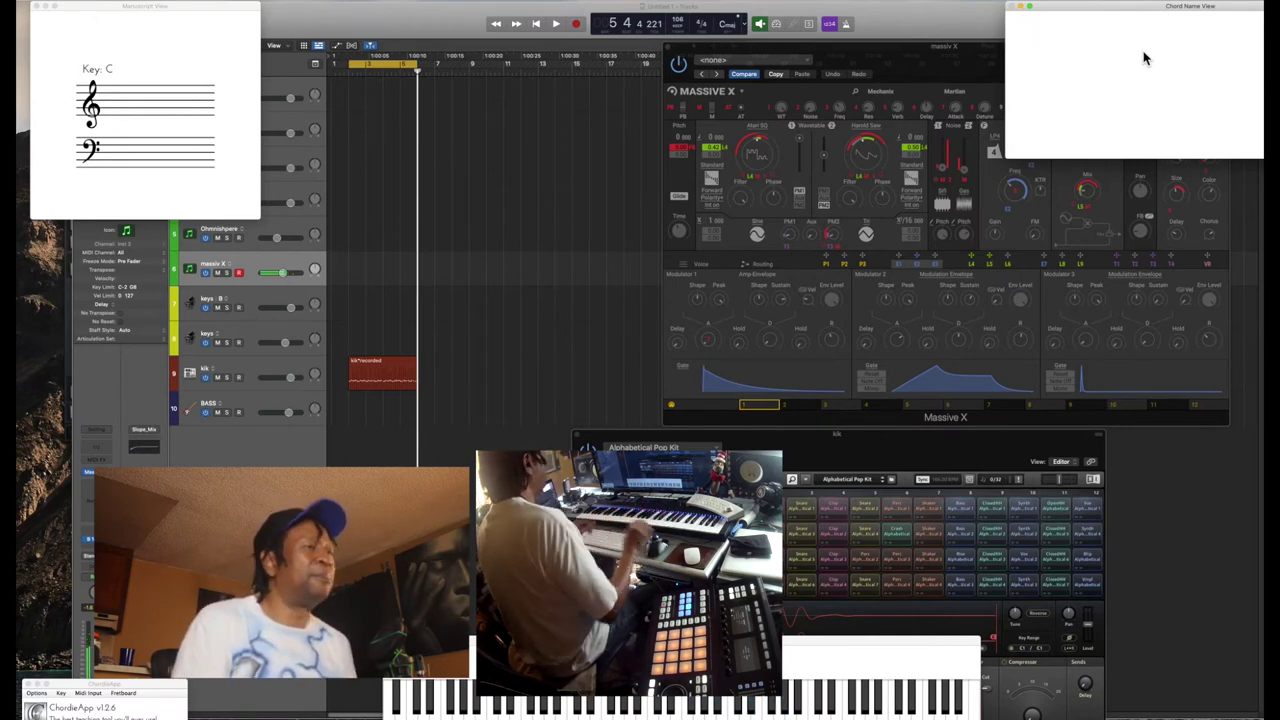
left_click(872, 60)
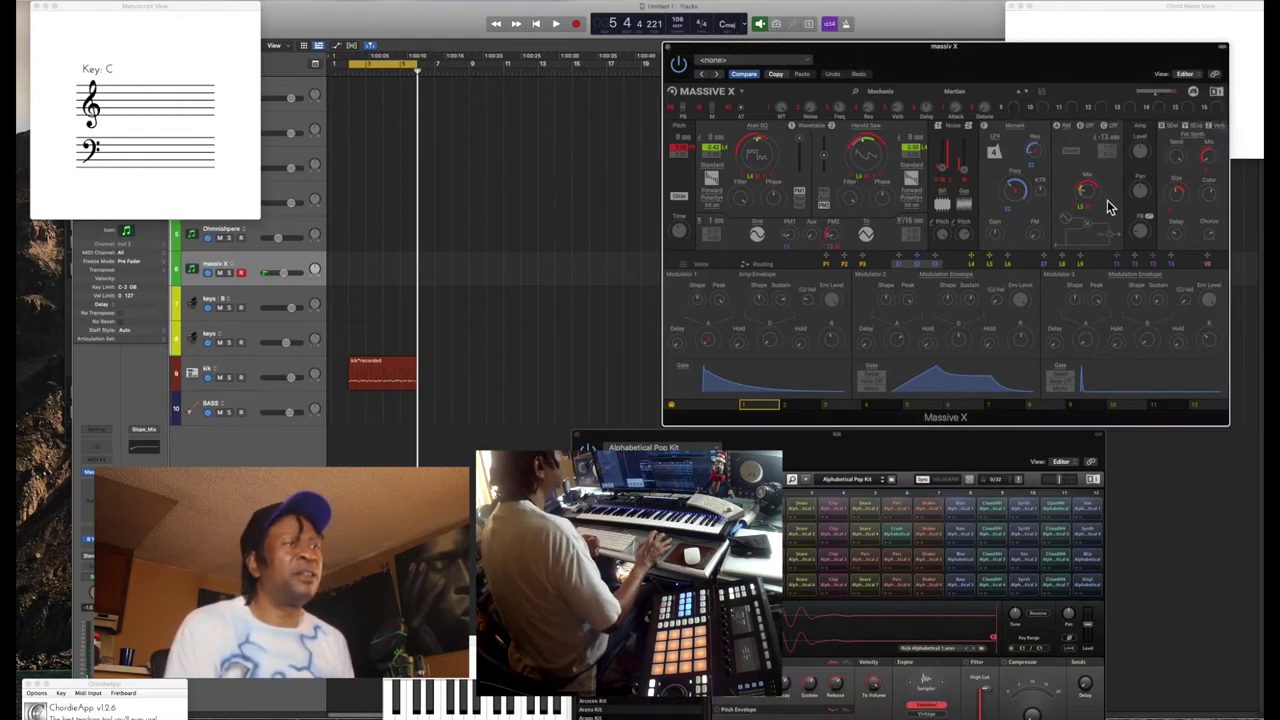
- Advance Massive X to the Metal Organix preset and try it against the kick loop
left_click(1027, 91)
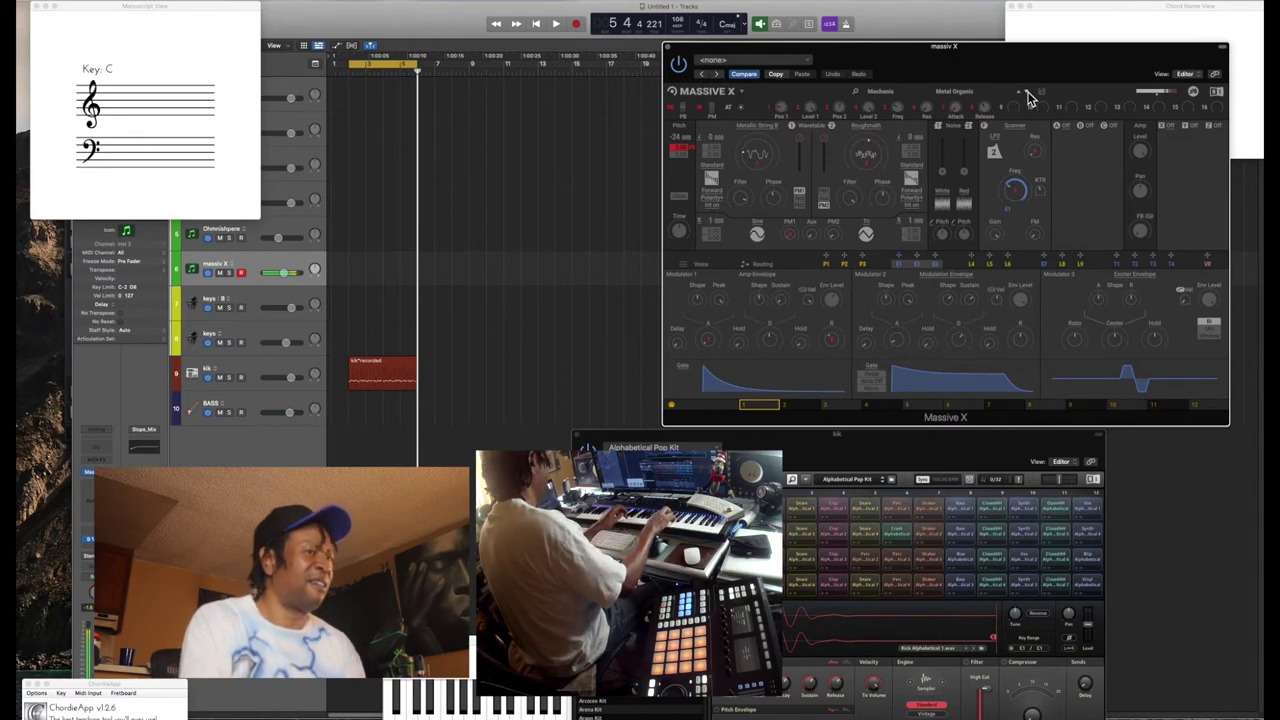
left_click(621, 272)
key("space")
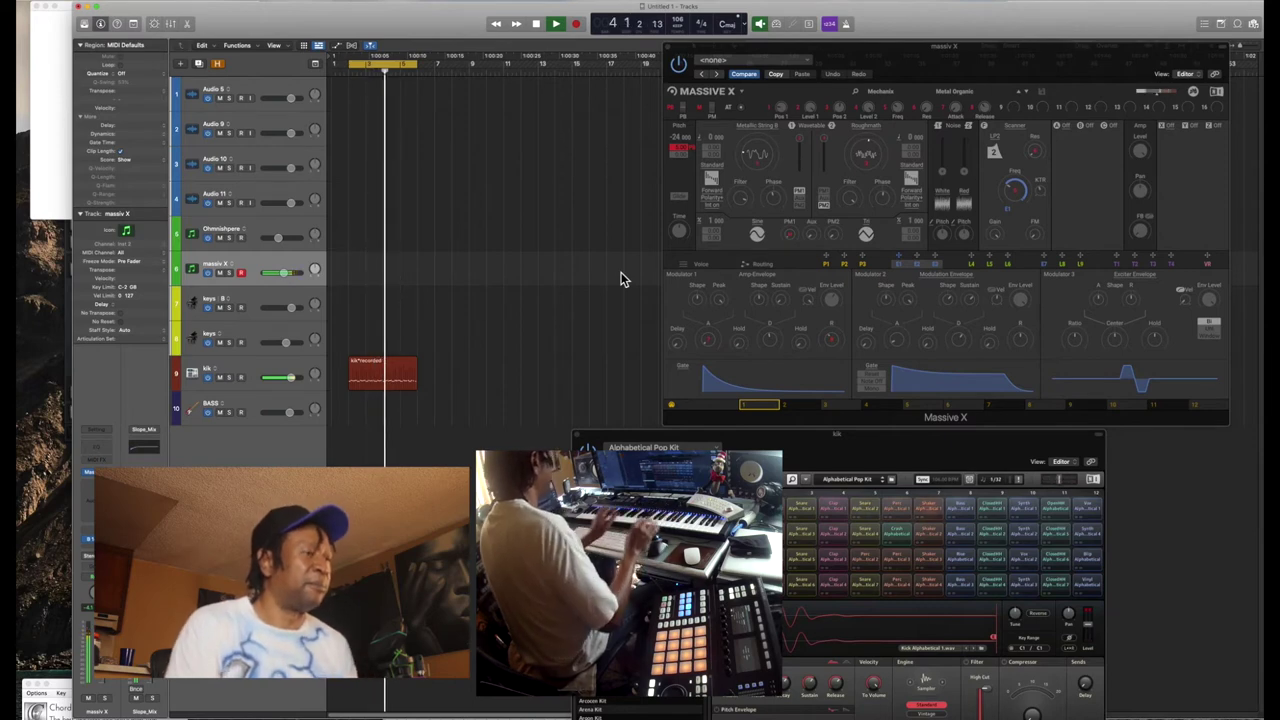
key("space")
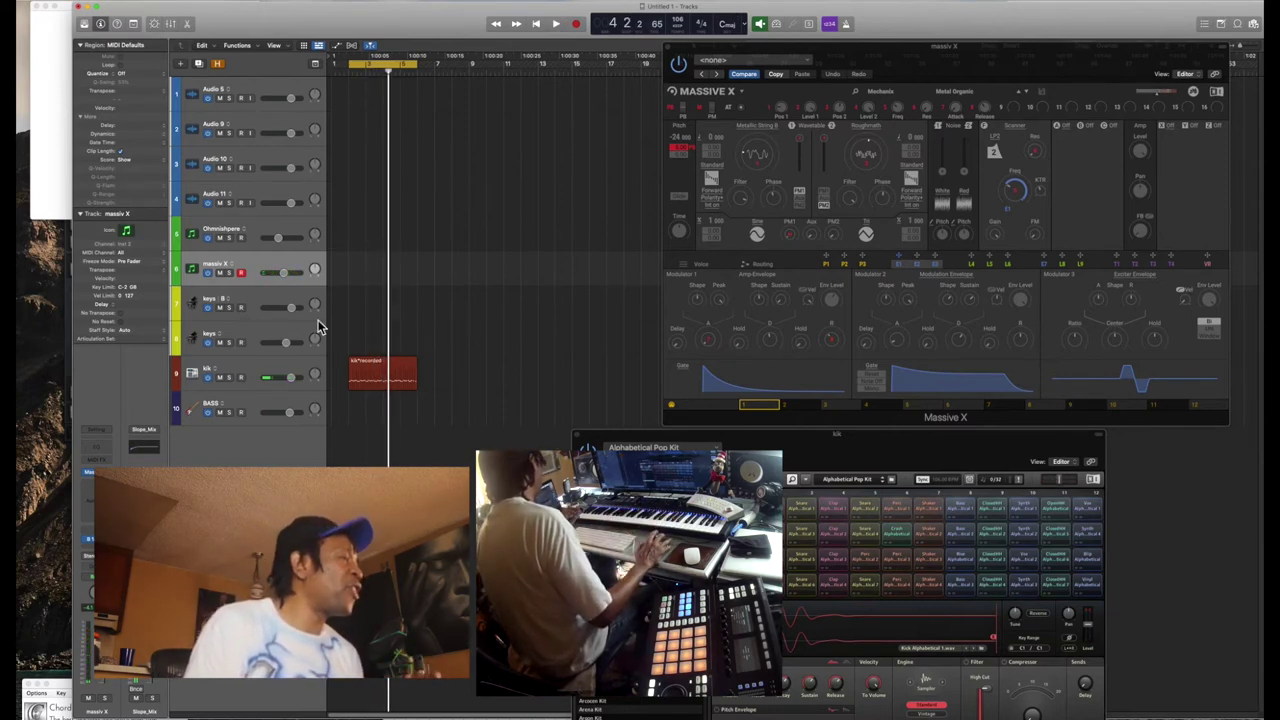
- Insert the Native Instruments Raum reverb on the keys track directly below massiv X
left_click(257, 297)
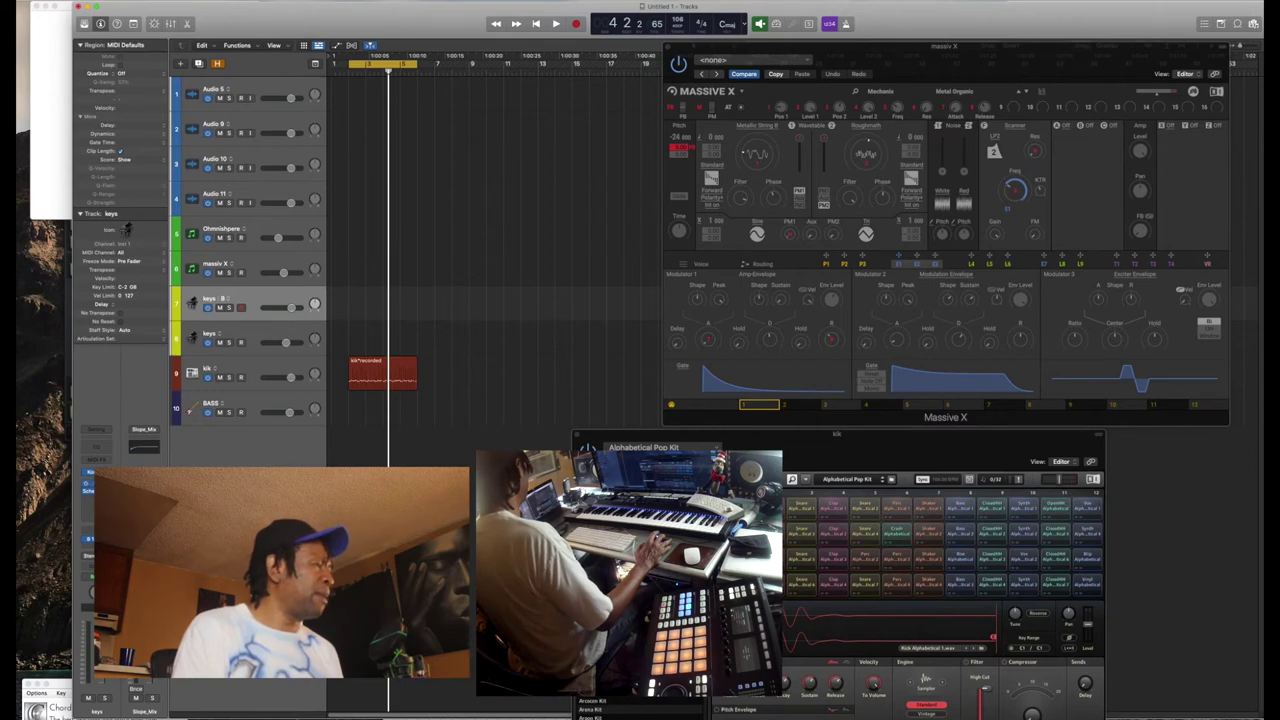
left_click(88, 490)
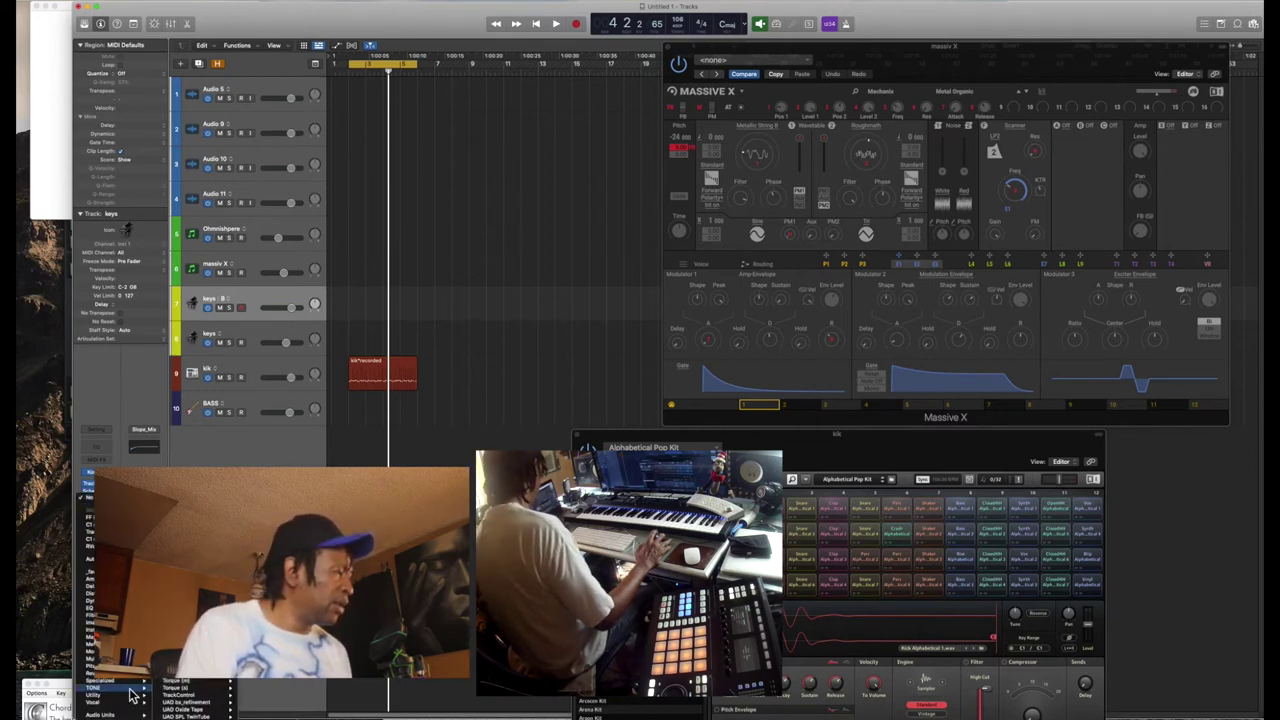
mouse_move(137, 716)
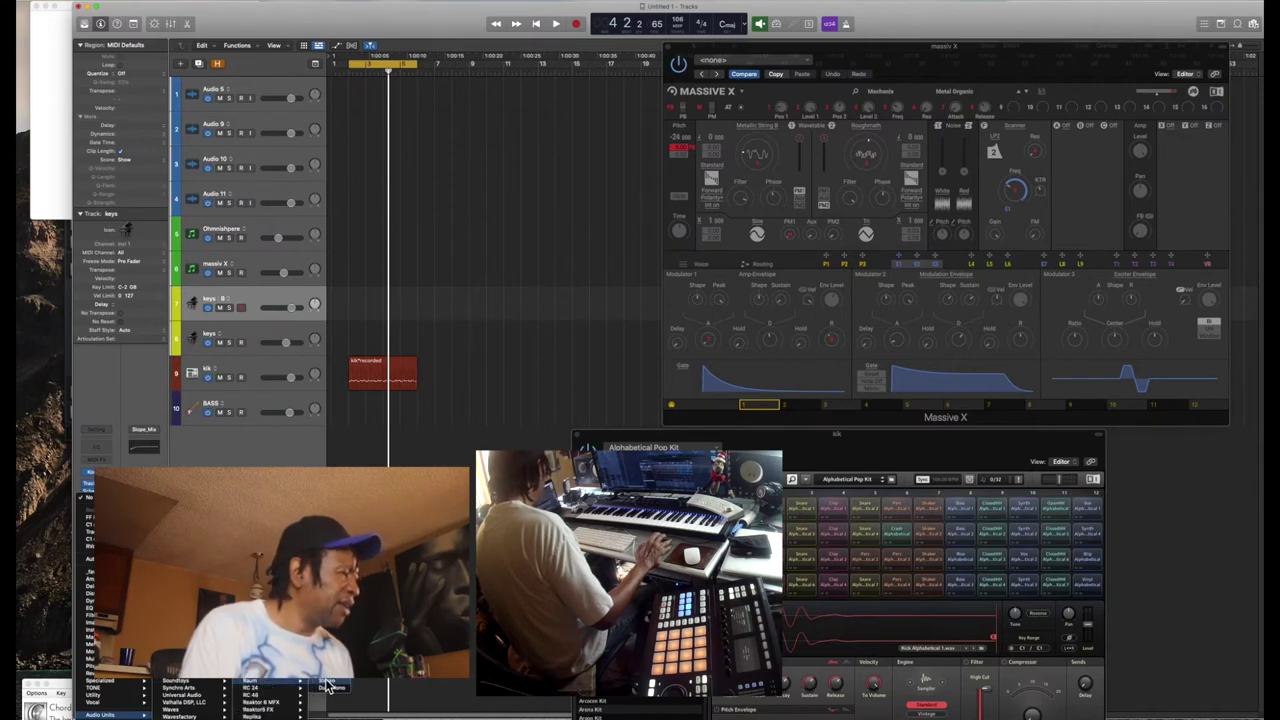
left_click(328, 686)
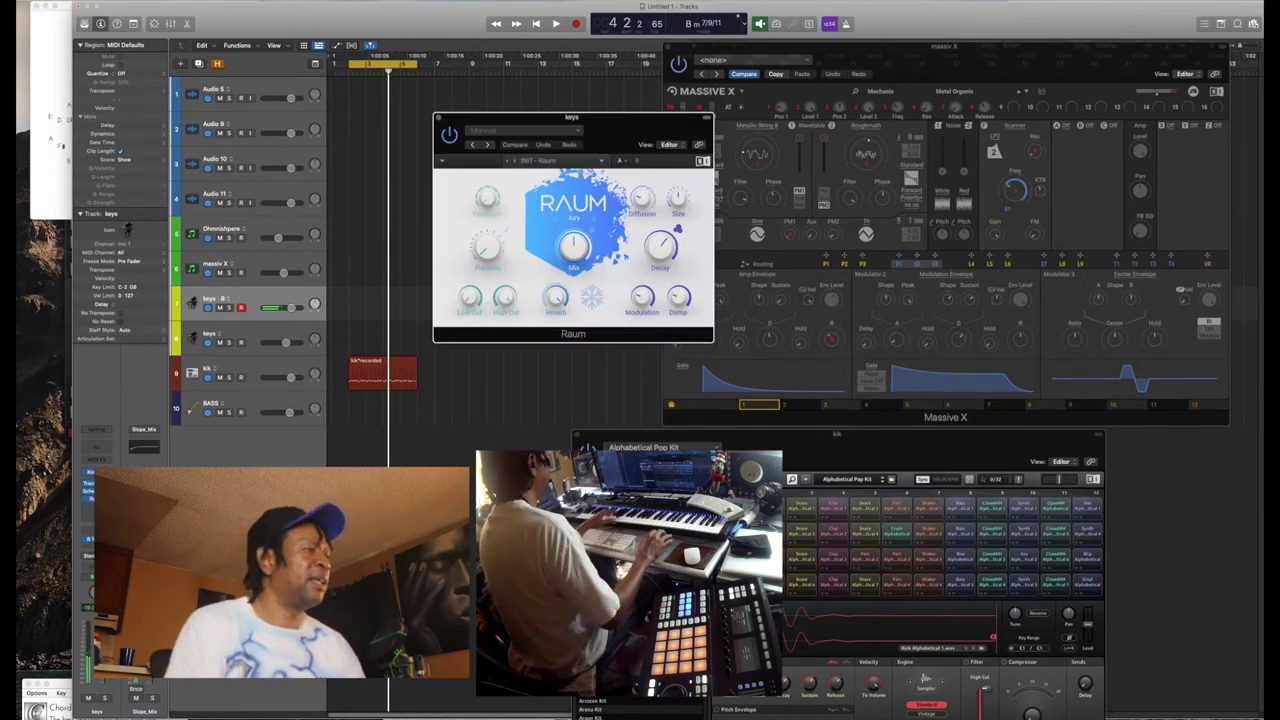
- Close the Battery and Massive X windows, and lower and switch off the Particles Engine of Noire Pure in Kontakt
left_click(578, 438)
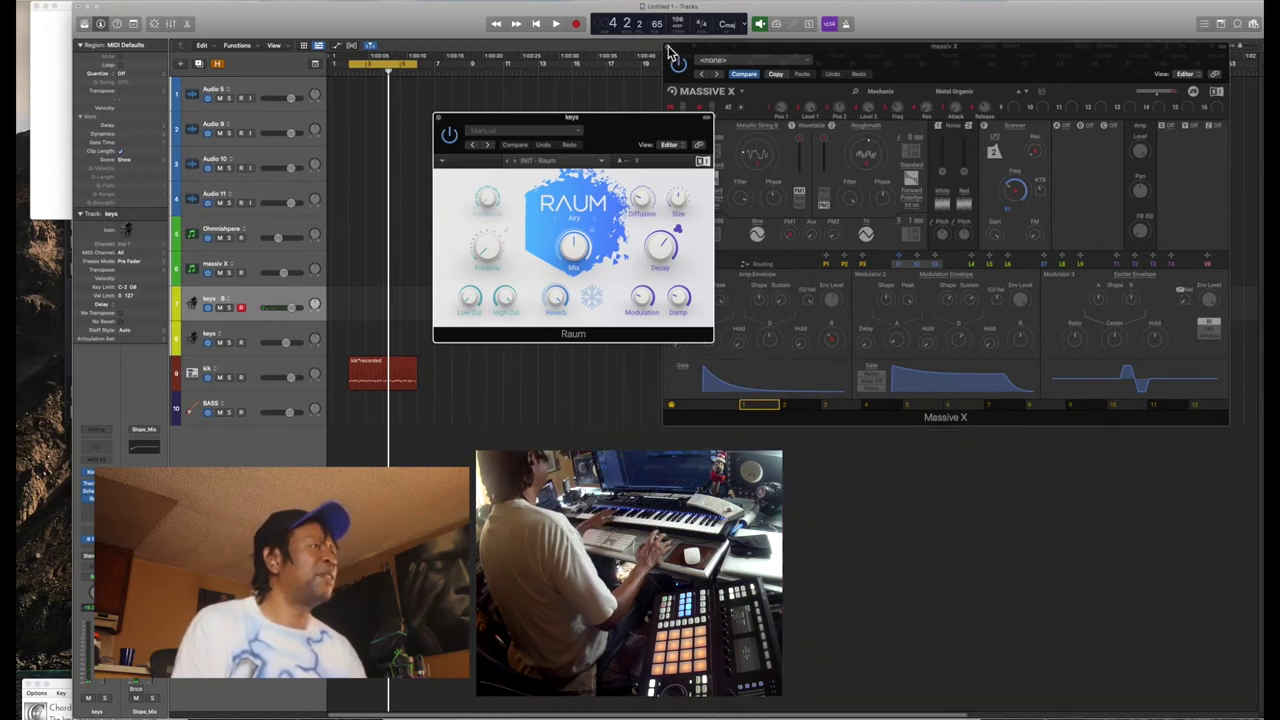
left_click(668, 48)
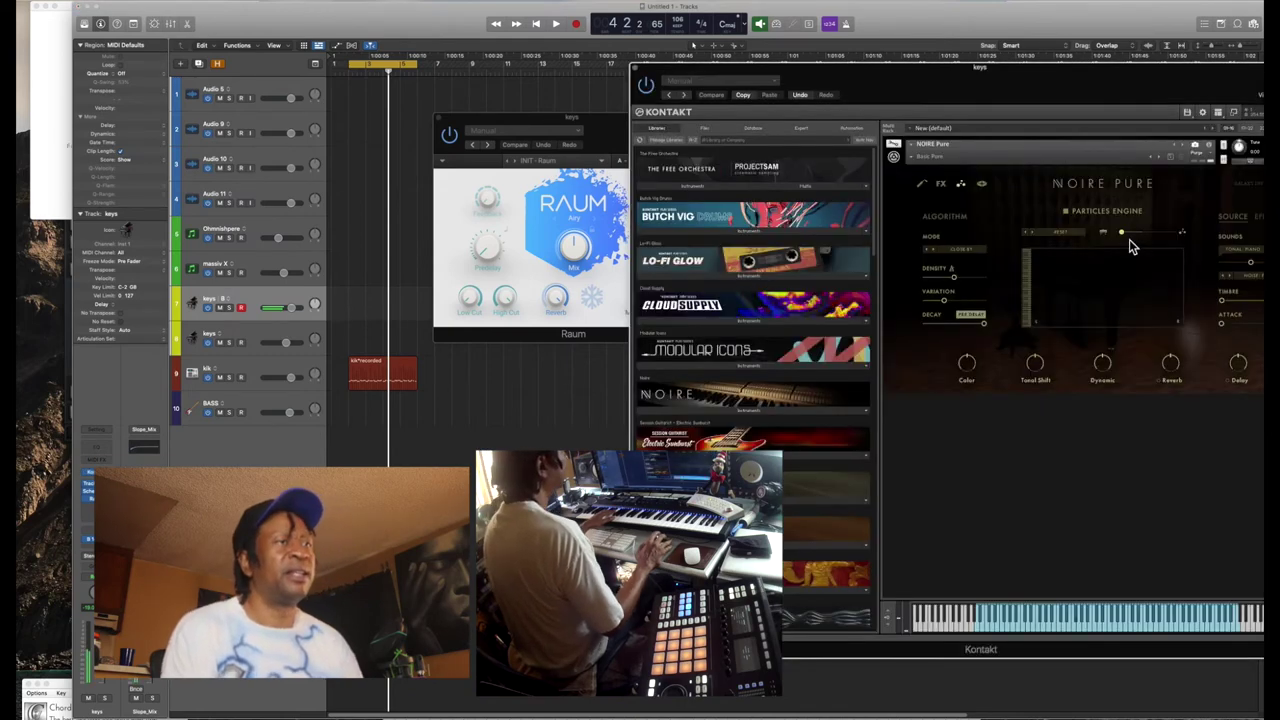
left_click_drag(1123, 237, 1109, 234)
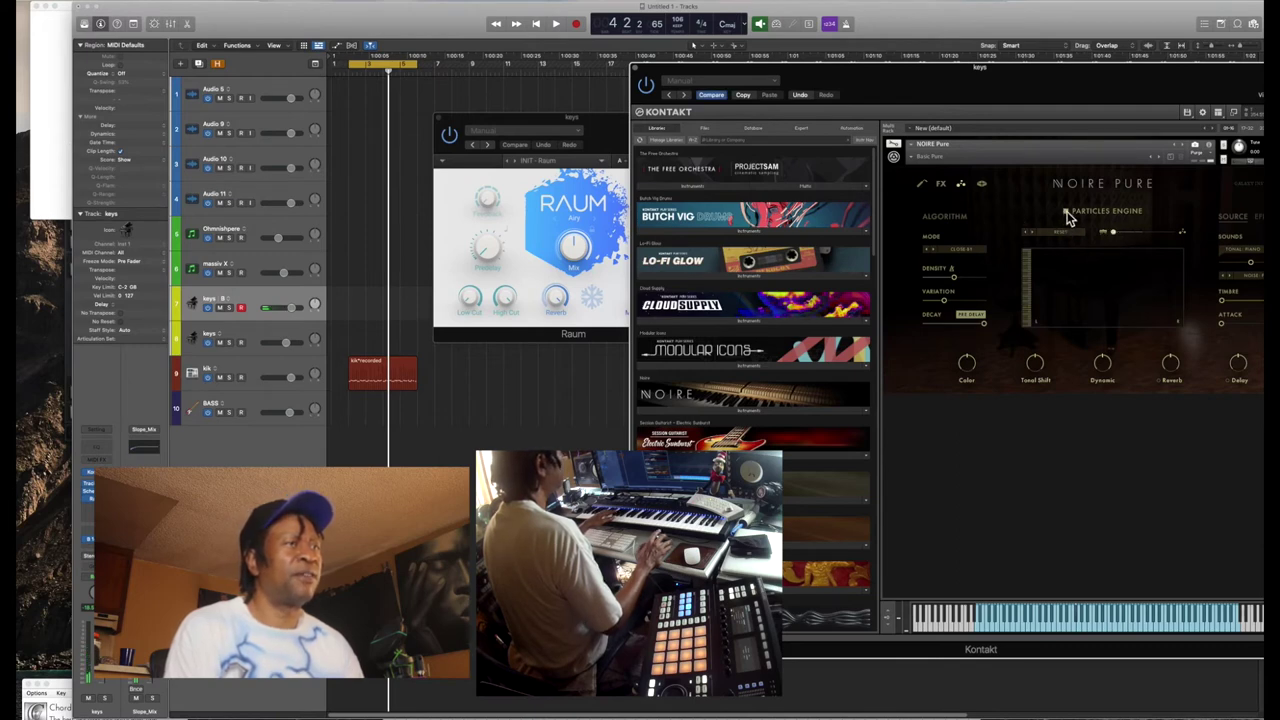
left_click_drag(600, 120, 951, 191)
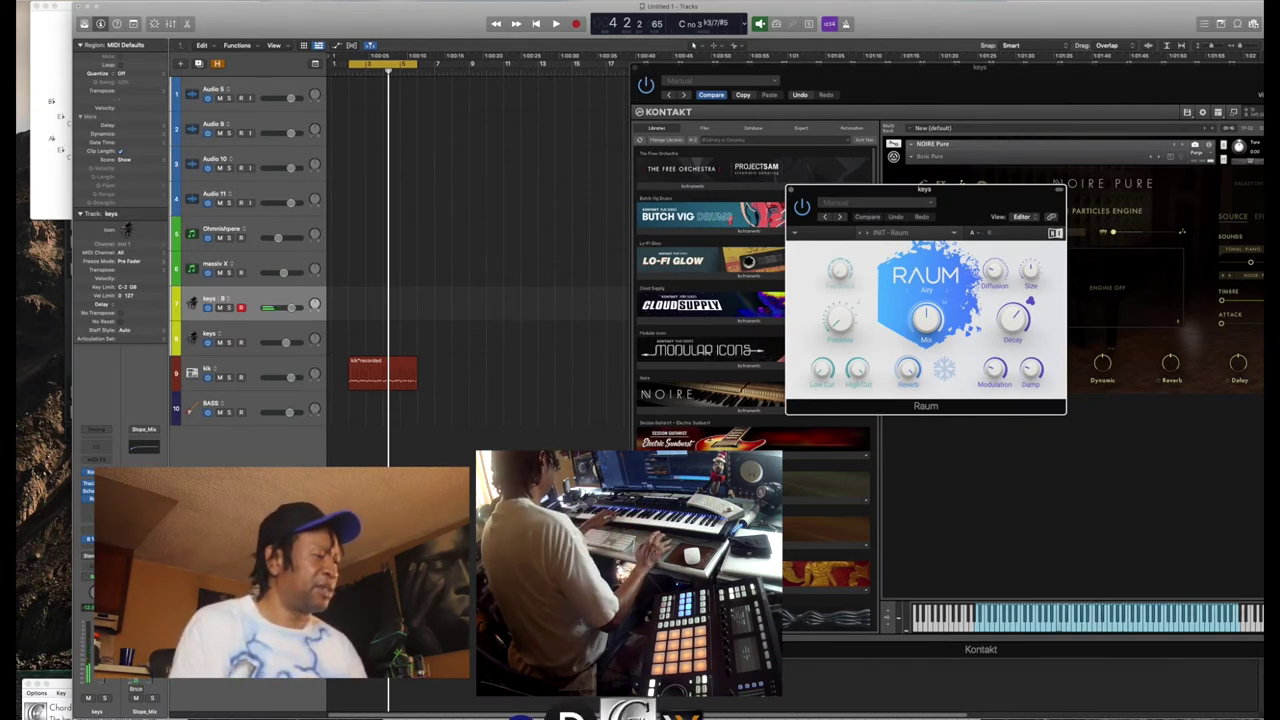
- Switch to ChordieApp to view its manuscript and chord name windows, and return to Logic Pro
left_click(607, 712)
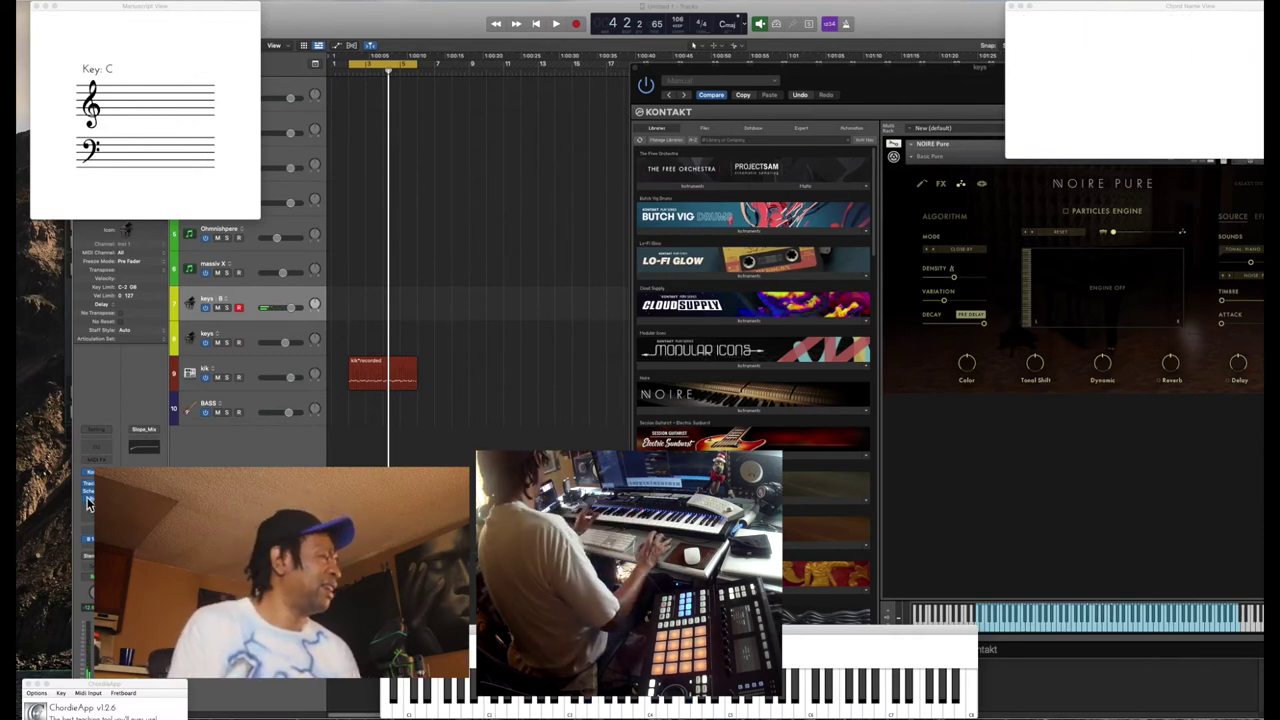
left_click(693, 45)
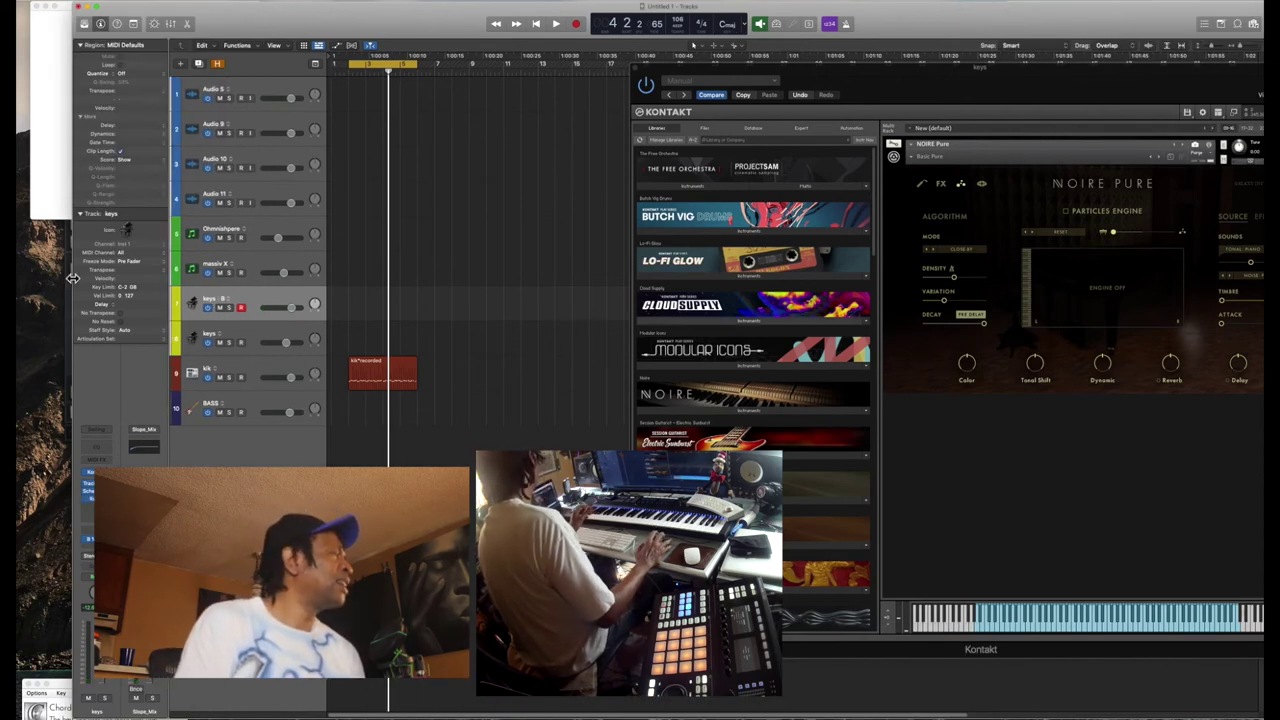
left_click(60, 212)
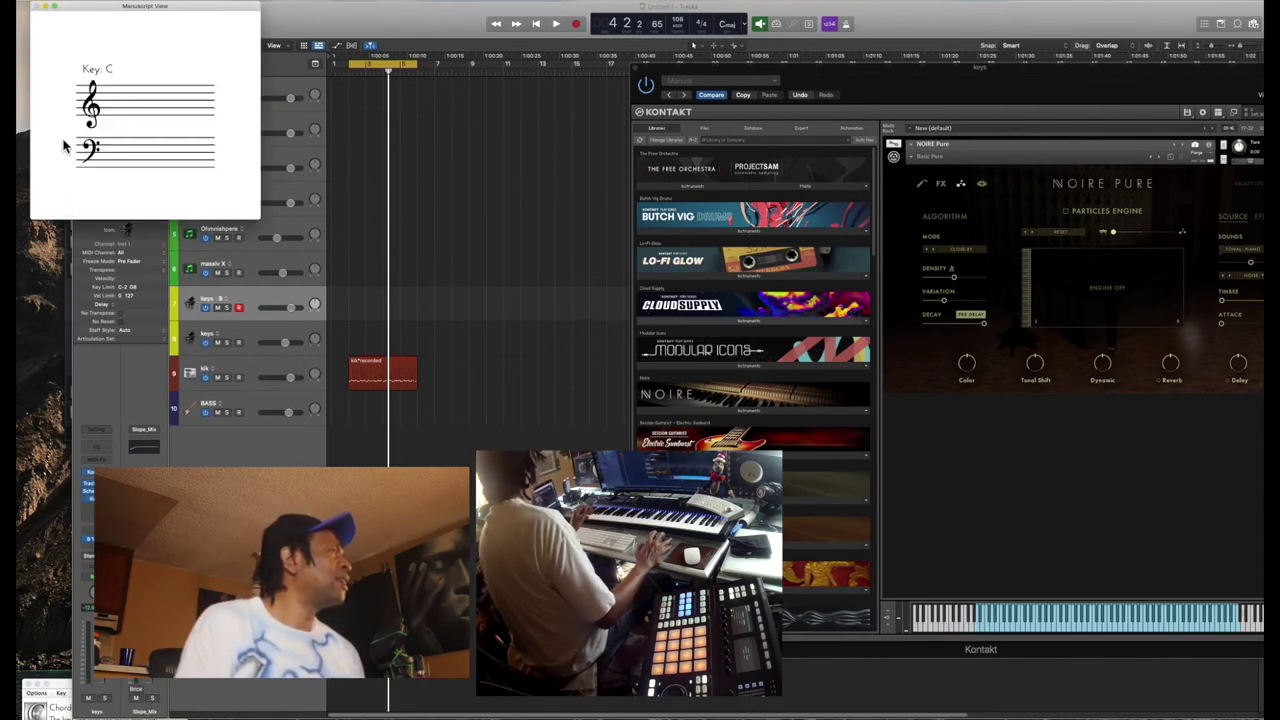
left_click(57, 4)
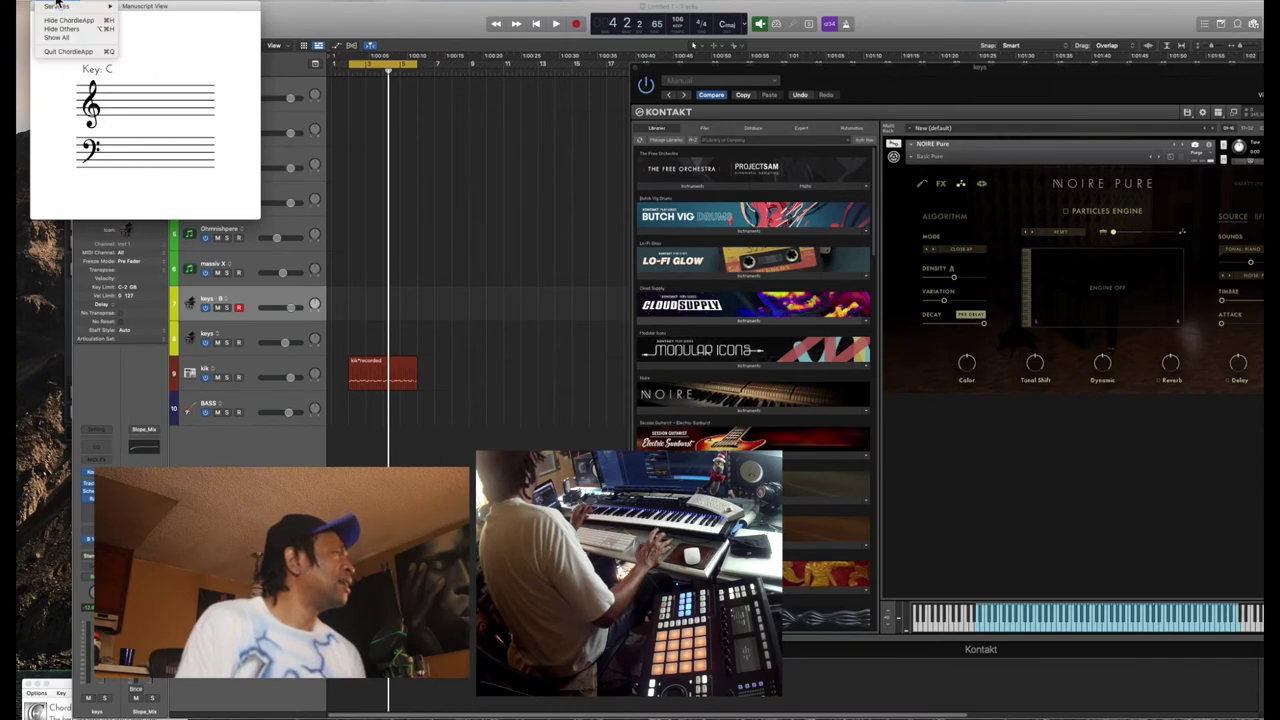
left_click(55, 105)
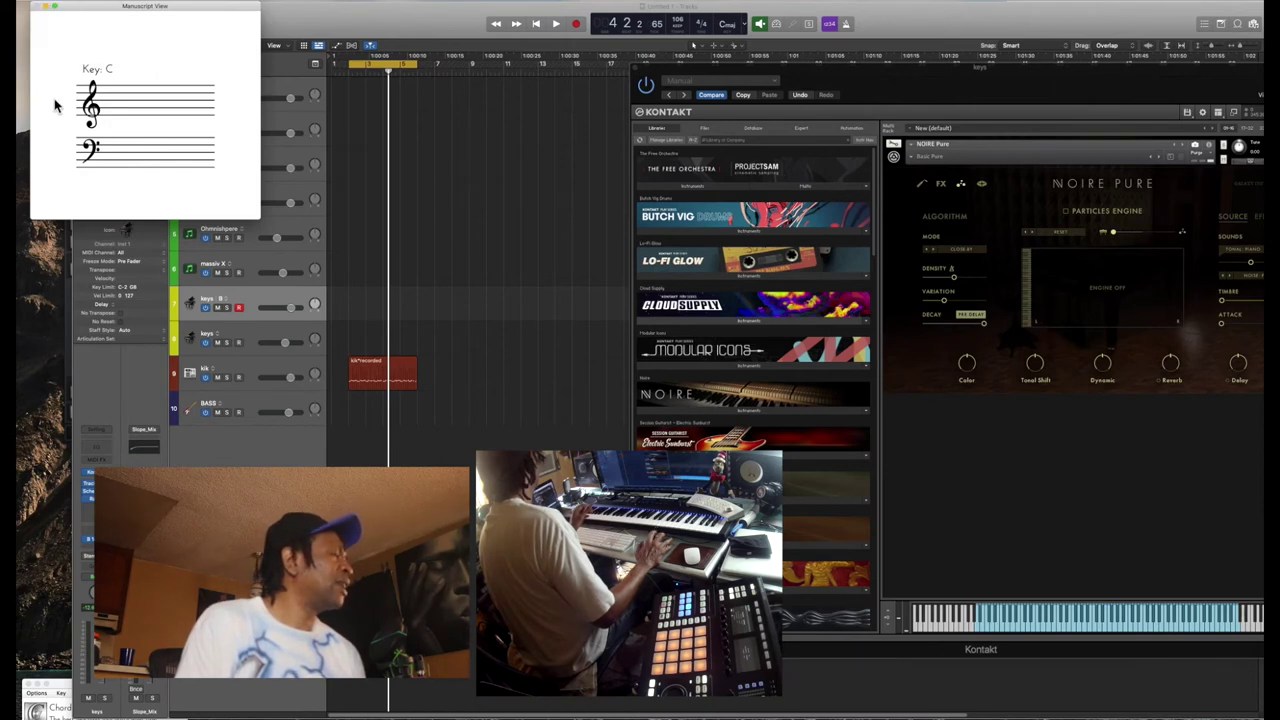
left_click(160, 444)
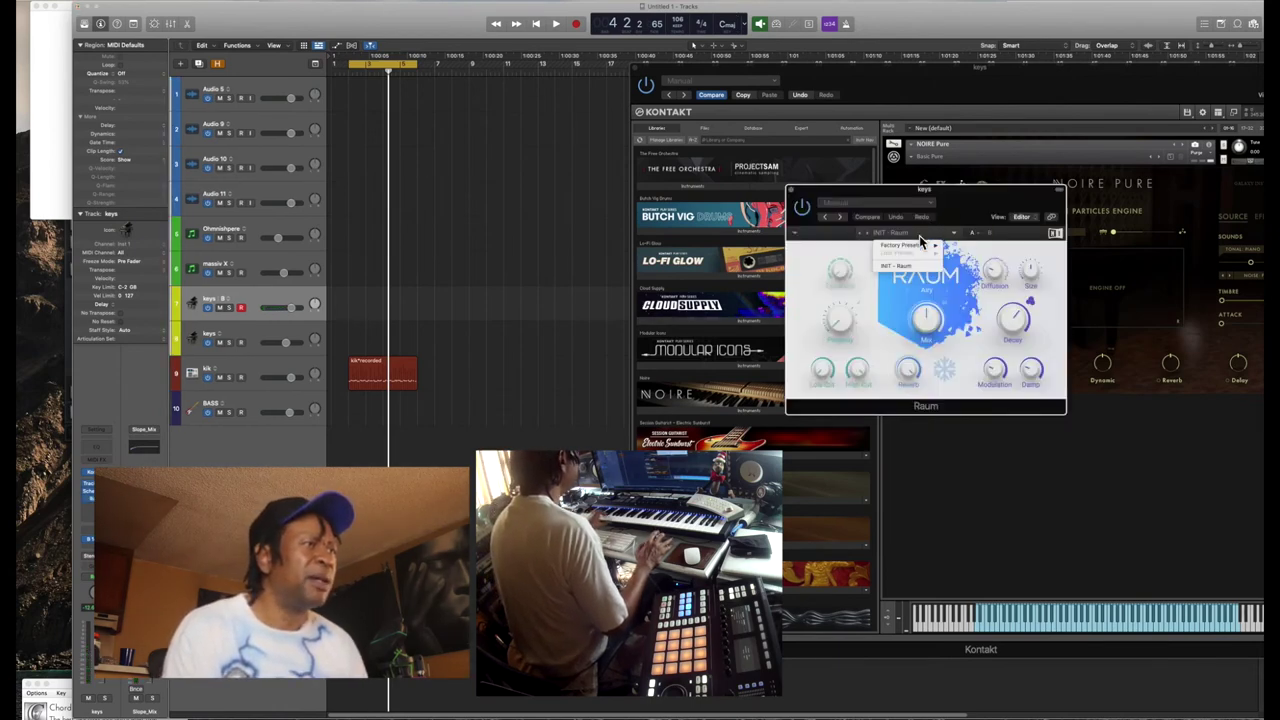
- Load Raum's factory preset Dub Echo from the Echoes category on the keys track
left_click(919, 234)
mouse_move(940, 248)
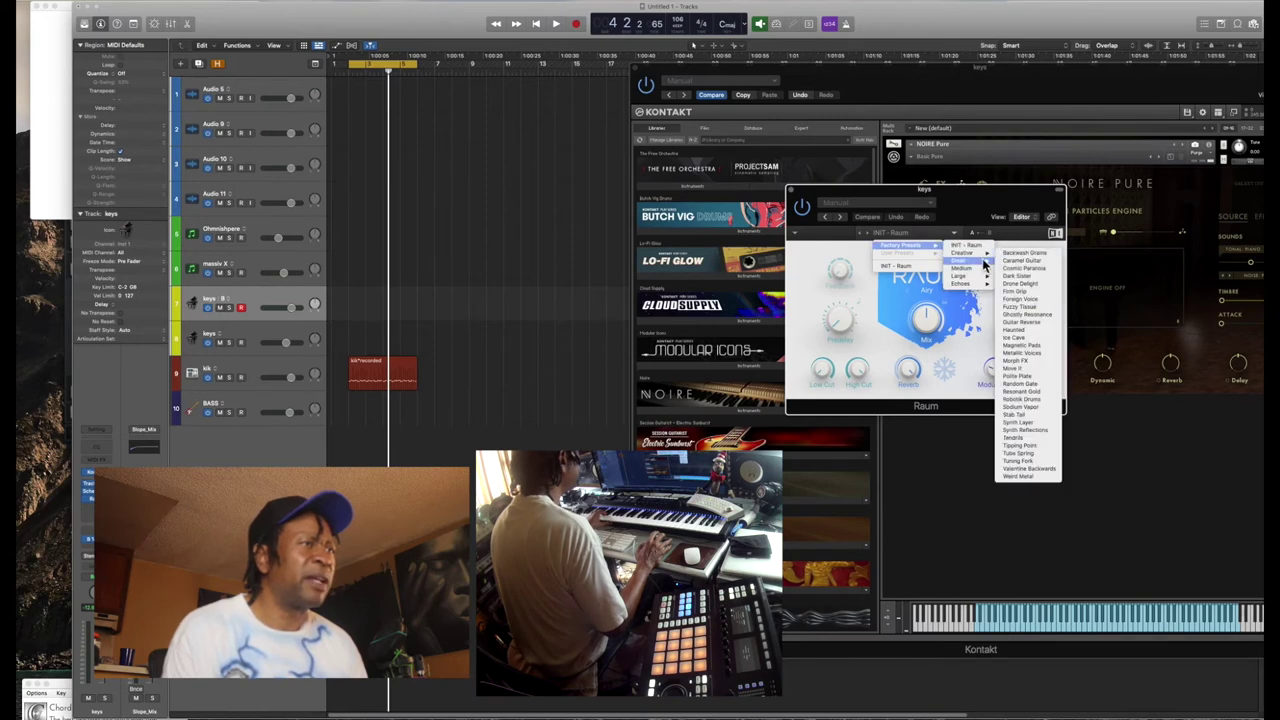
mouse_move(985, 267)
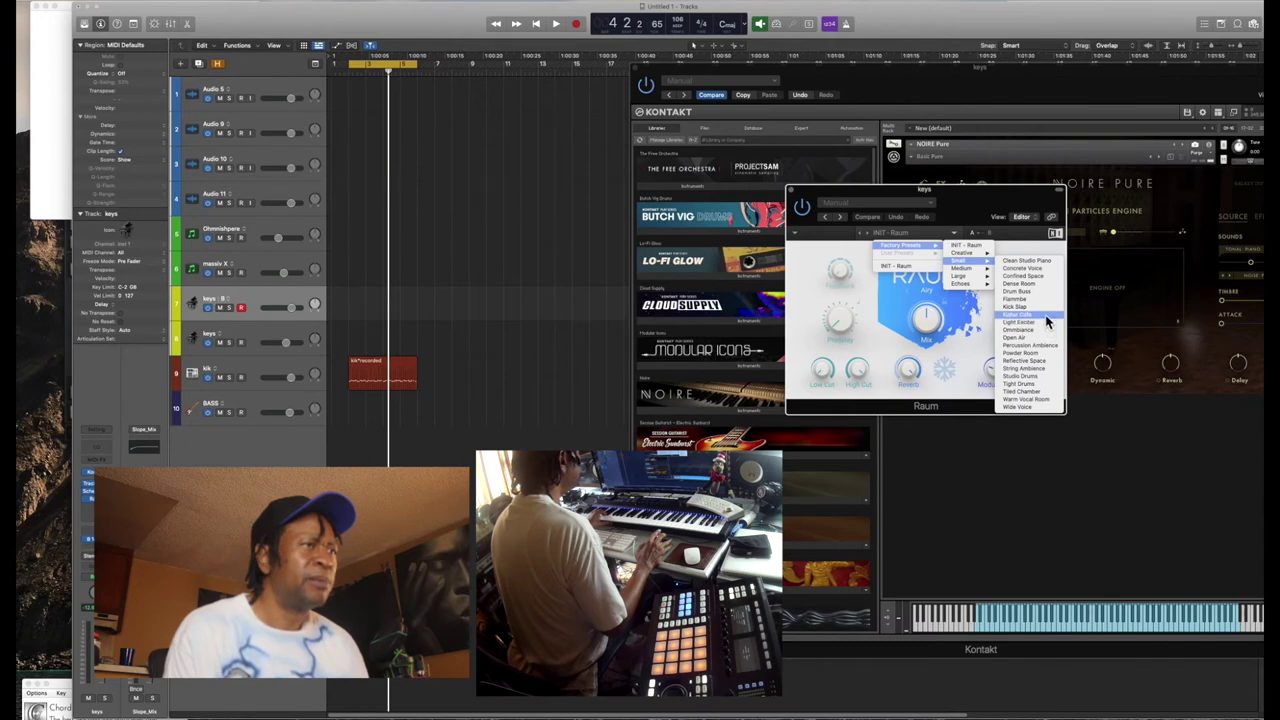
mouse_move(960, 284)
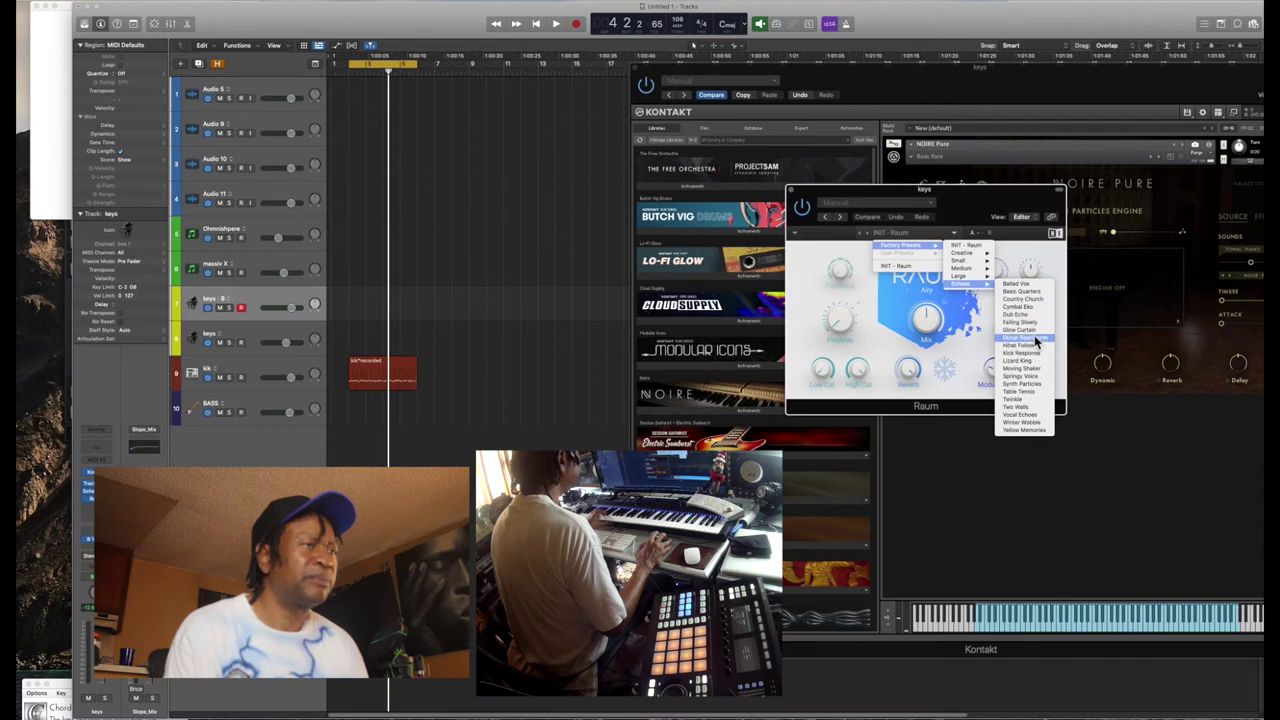
left_click(1034, 315)
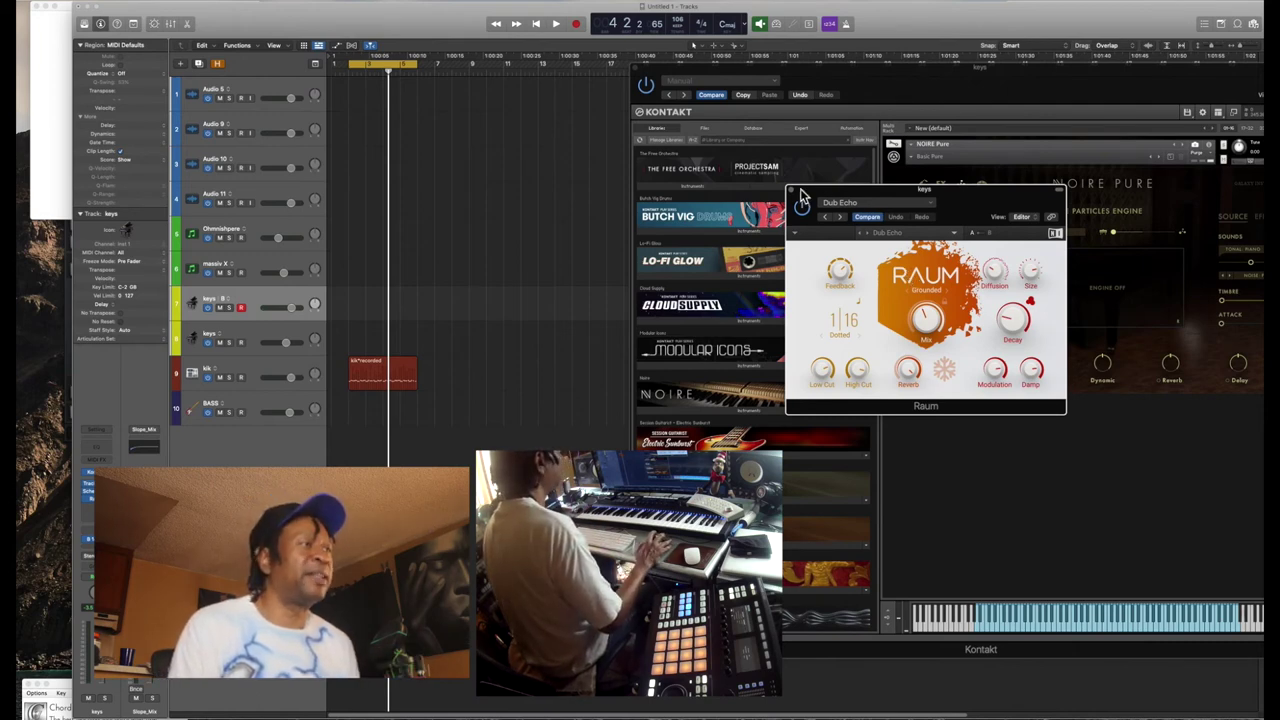
- Close Raum and replace Noire Pure in Kontakt with the Butch Vig Drums instrument, discarding the changes
left_click(793, 190)
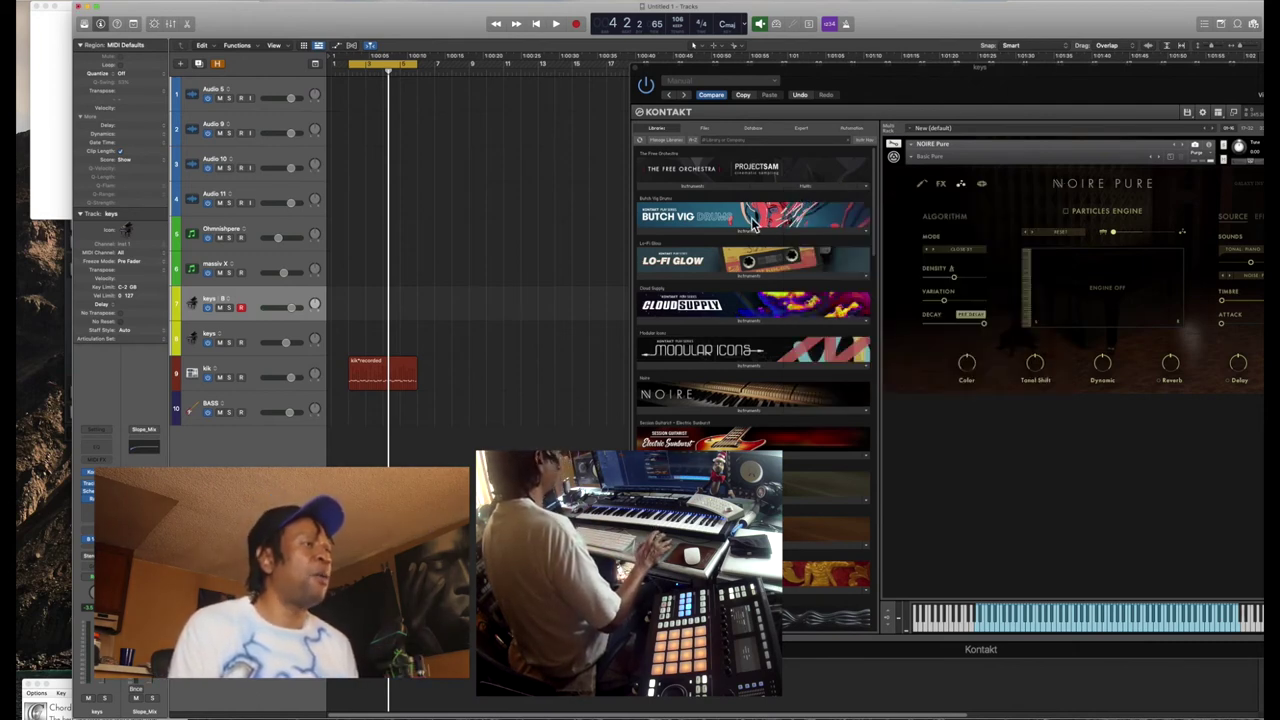
left_click(744, 234)
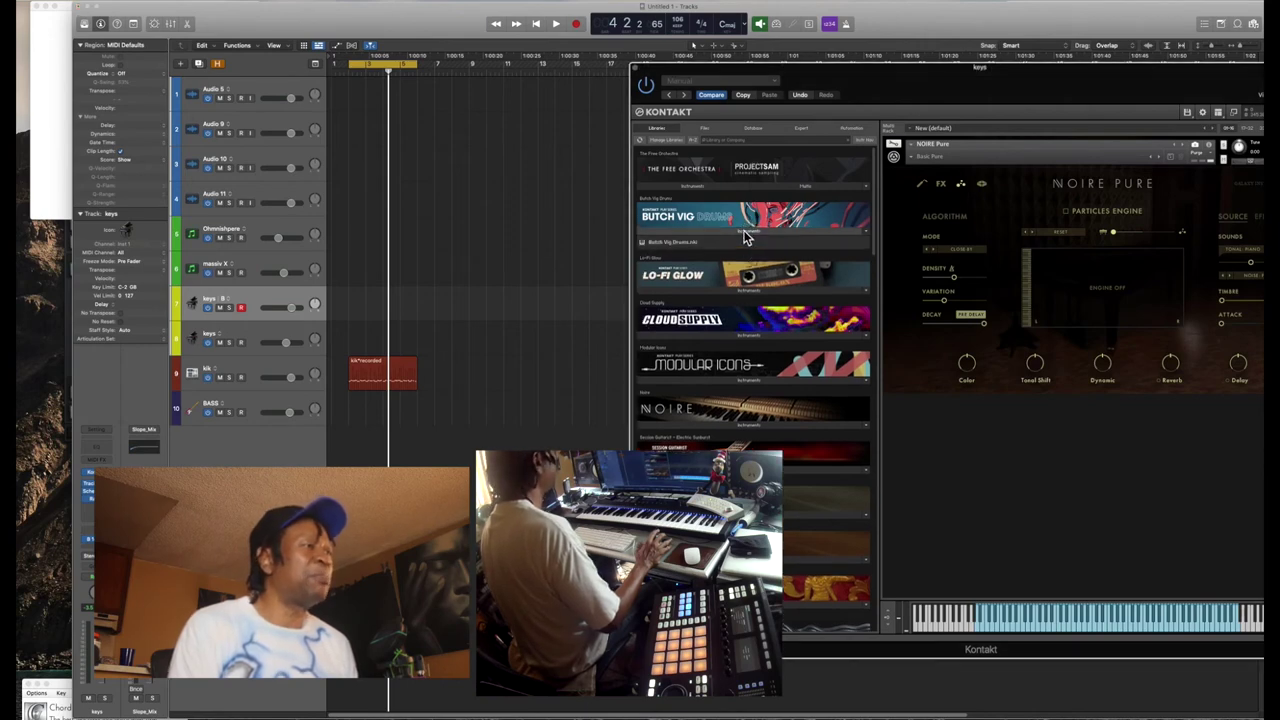
left_click_drag(657, 249, 1025, 235)
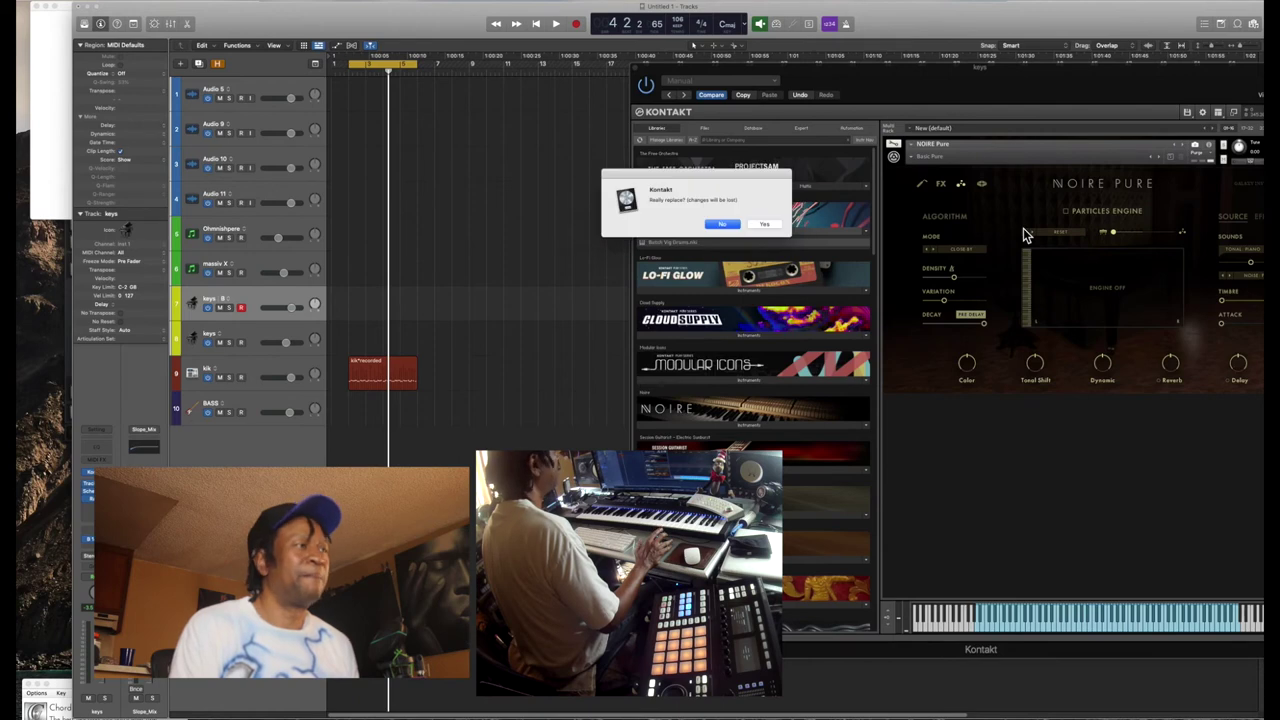
left_click(762, 224)
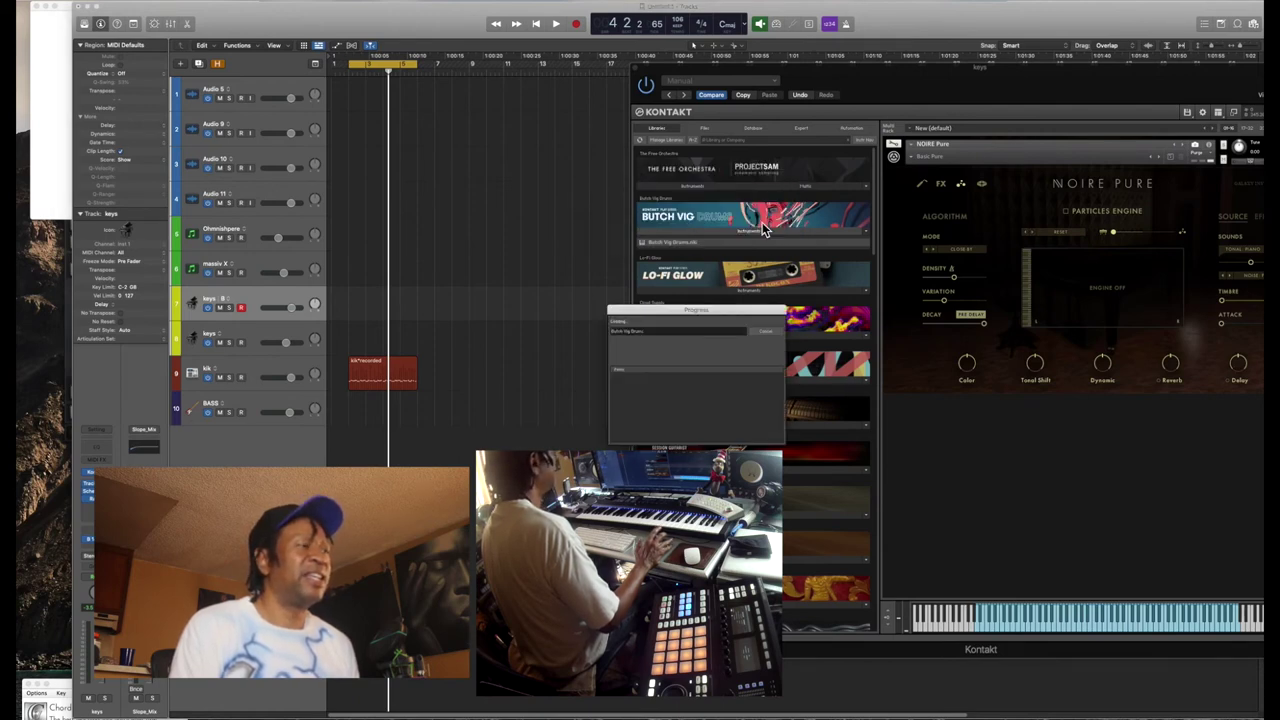
- Try out the Grunge and Filter amounts of Butch Vig Drums while auditioning its 8-Bit Gelato Crunch kit
left_click_drag(950, 70, 782, 60)
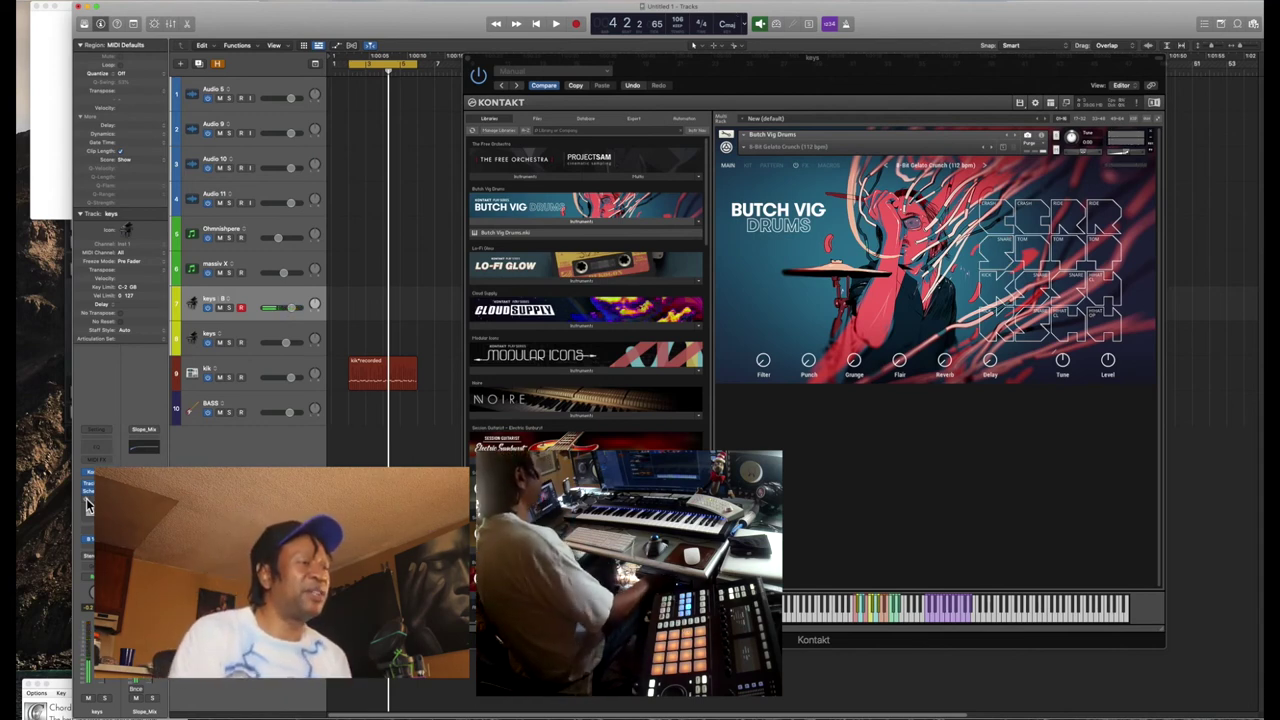
left_click(854, 365)
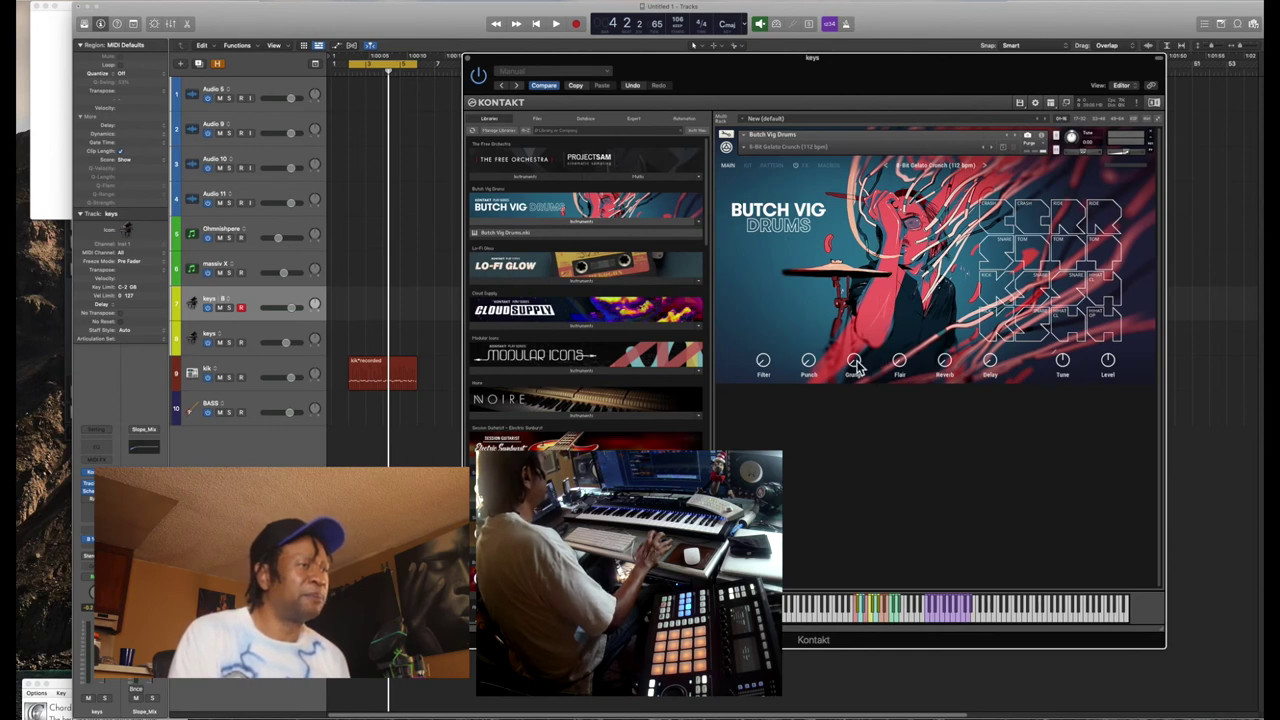
left_click_drag(854, 358, 870, 272)
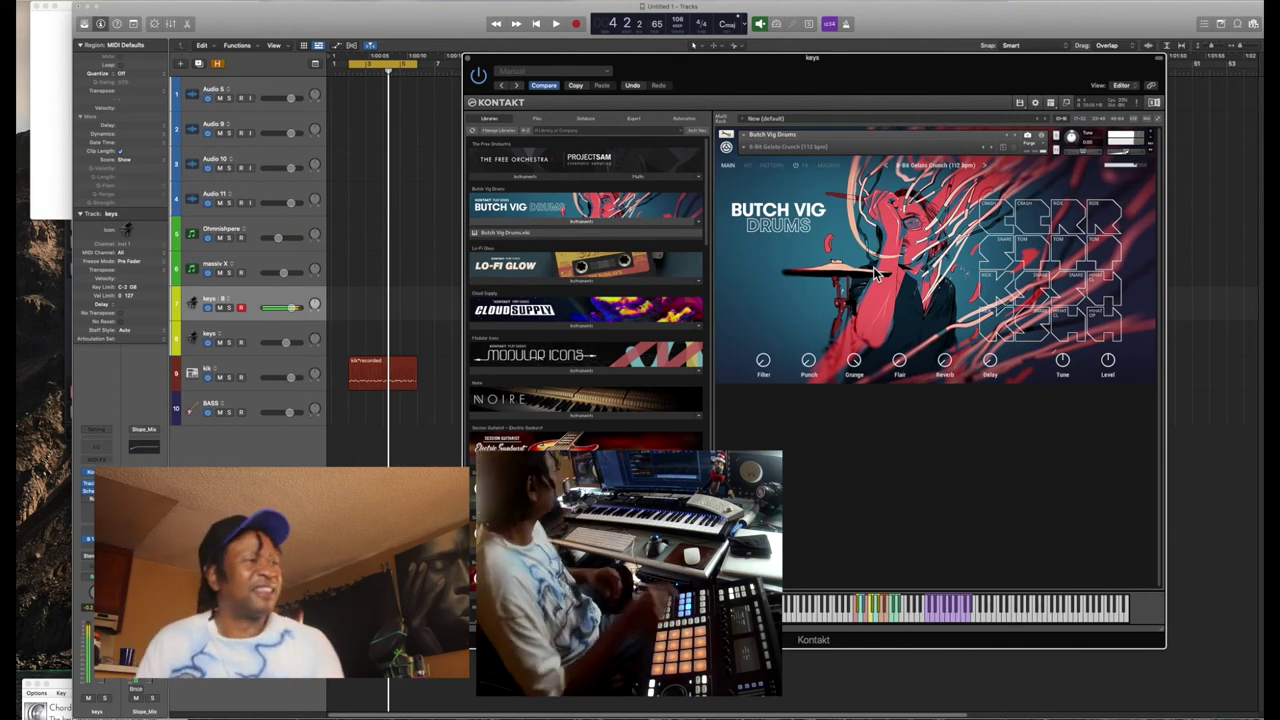
left_click_drag(852, 362, 852, 395)
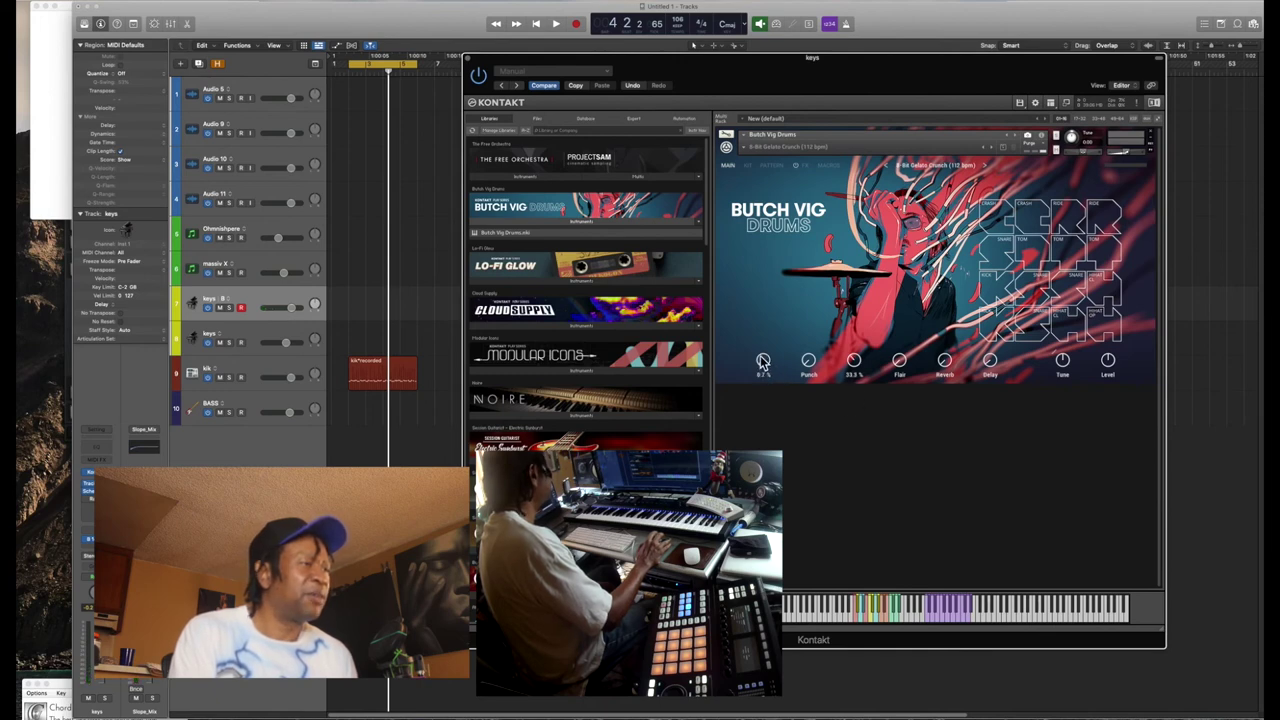
left_click_drag(764, 362, 768, 337)
left_click_drag(858, 366, 831, 520)
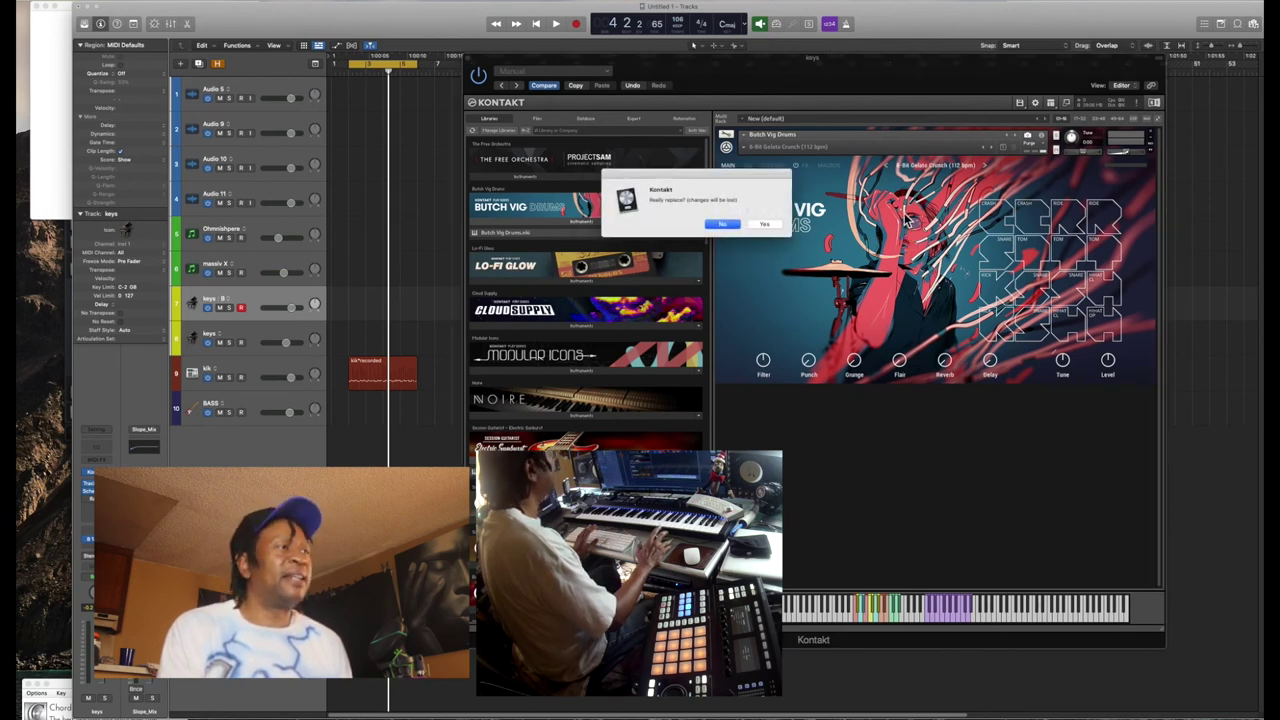
- Replace Butch Vig Drums with the Electric Sunburst guitar, discarding the changes, and move the Kontakt window clear of the track regions
left_click(763, 224)
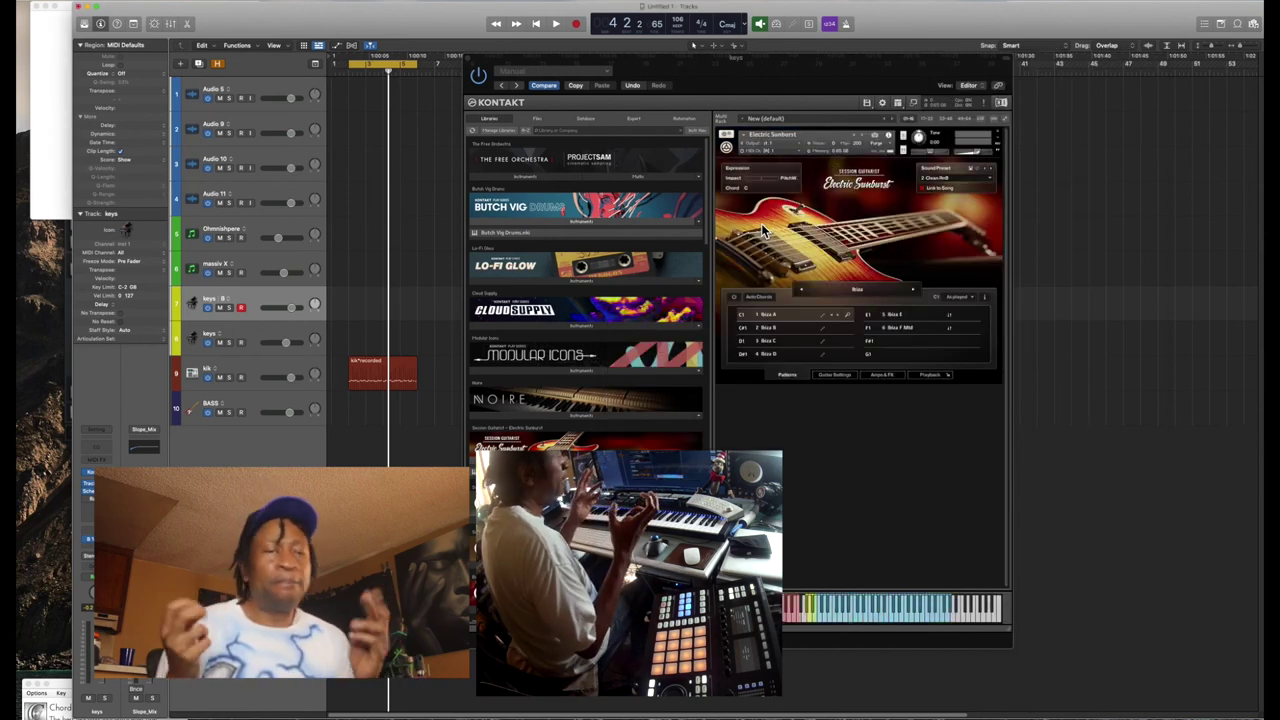
left_click(843, 67)
left_click_drag(843, 67, 963, 20)
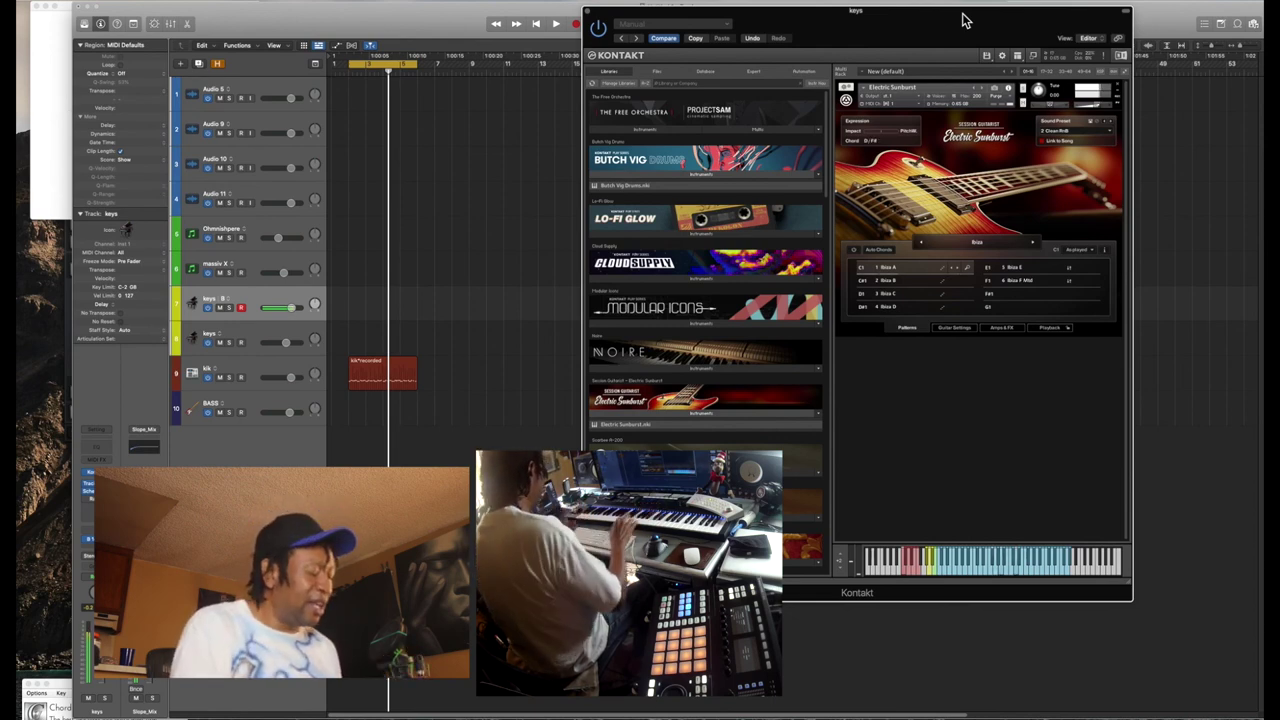
- Record an Electric Sunburst guitar part on the first keys track over the kick loop and quantize its region to 1/16 notes
key("space")
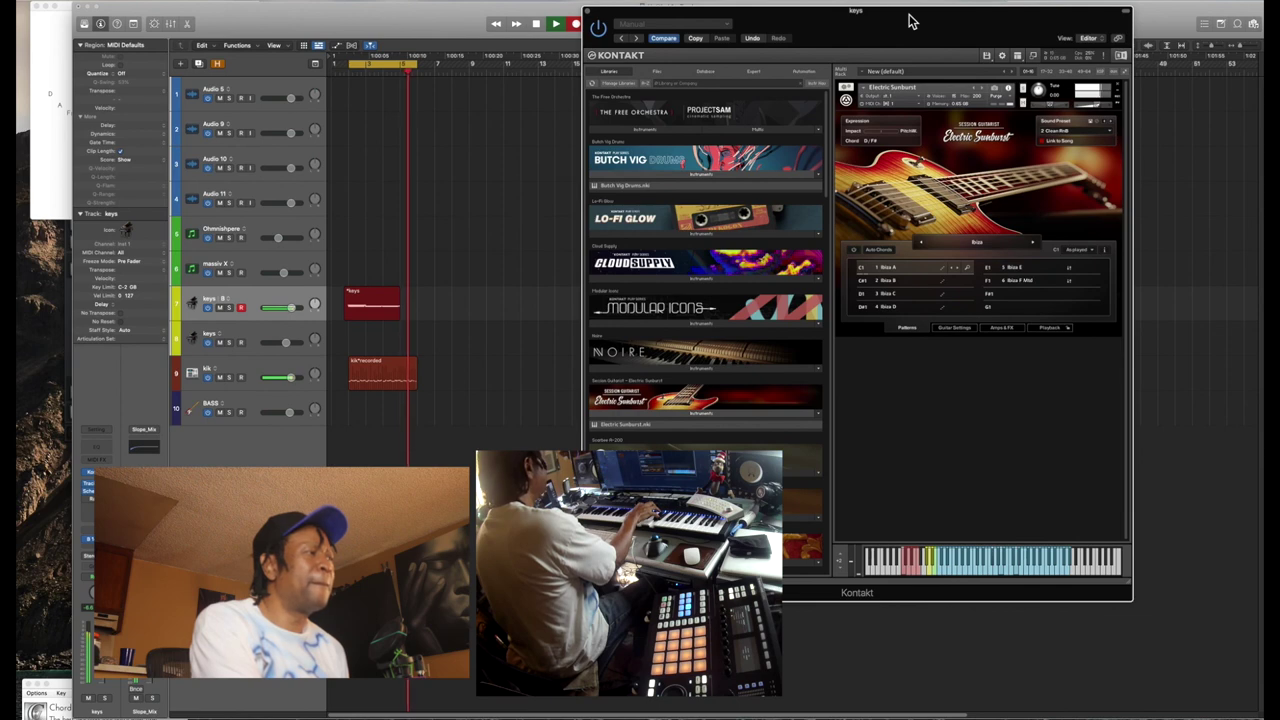
key("space")
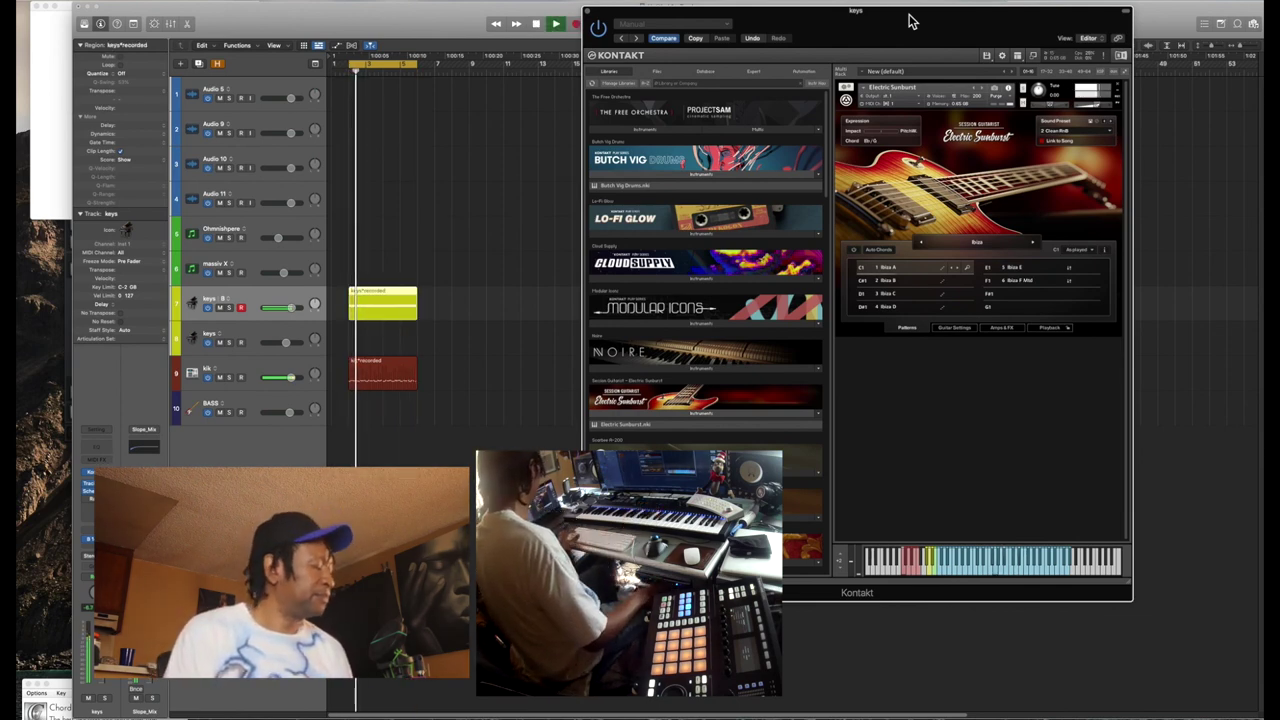
key("q")
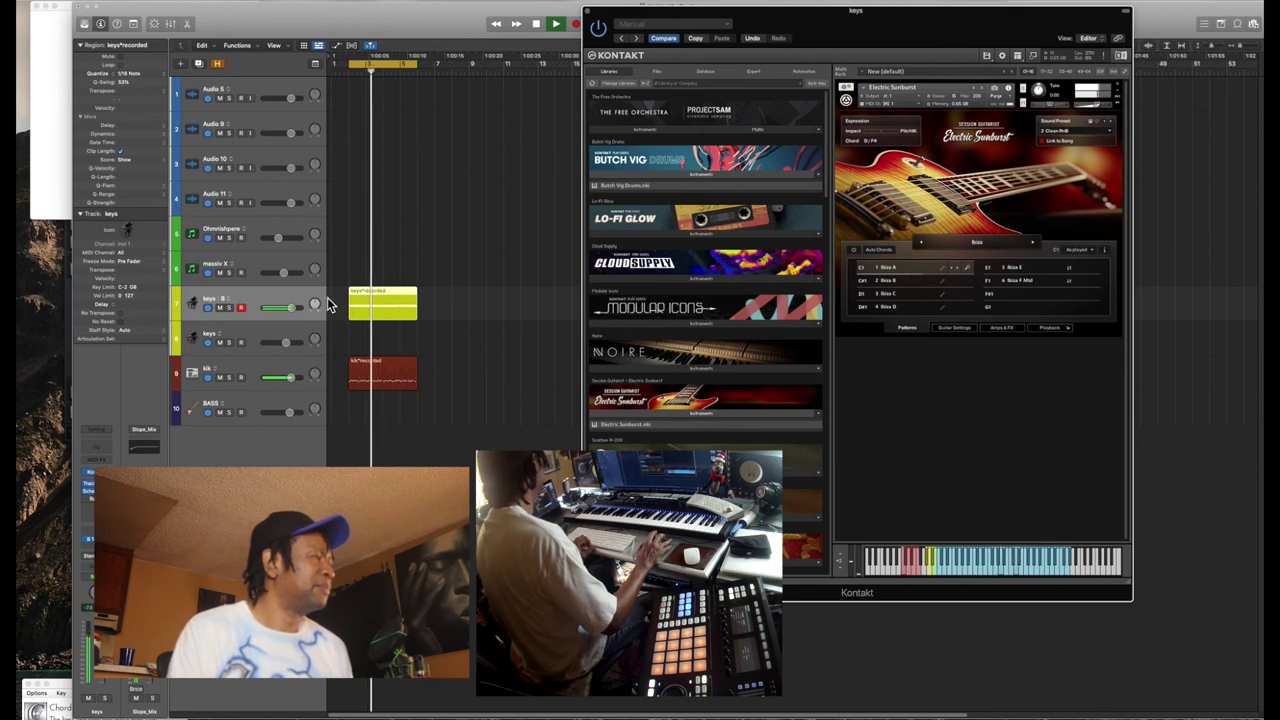
- Select the second keys track, play its Keyscape sound along with the guitar and kick loop, and stop playback
left_click(262, 331)
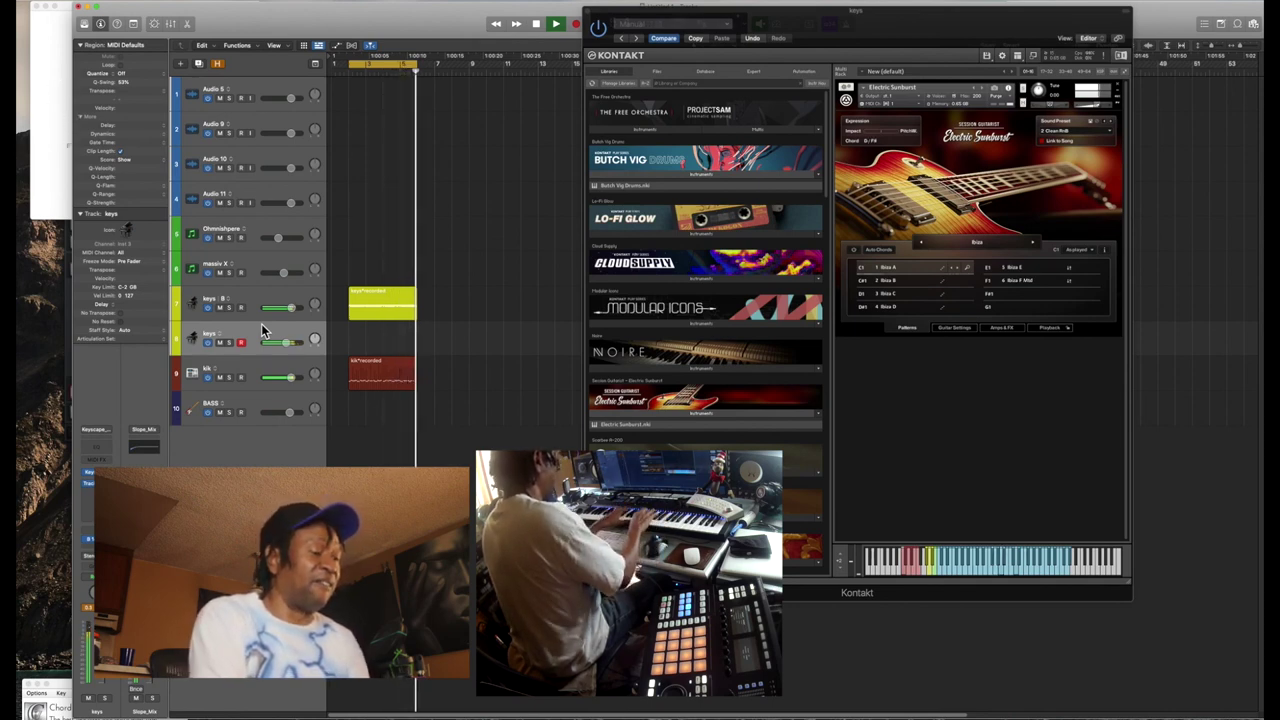
key("space")
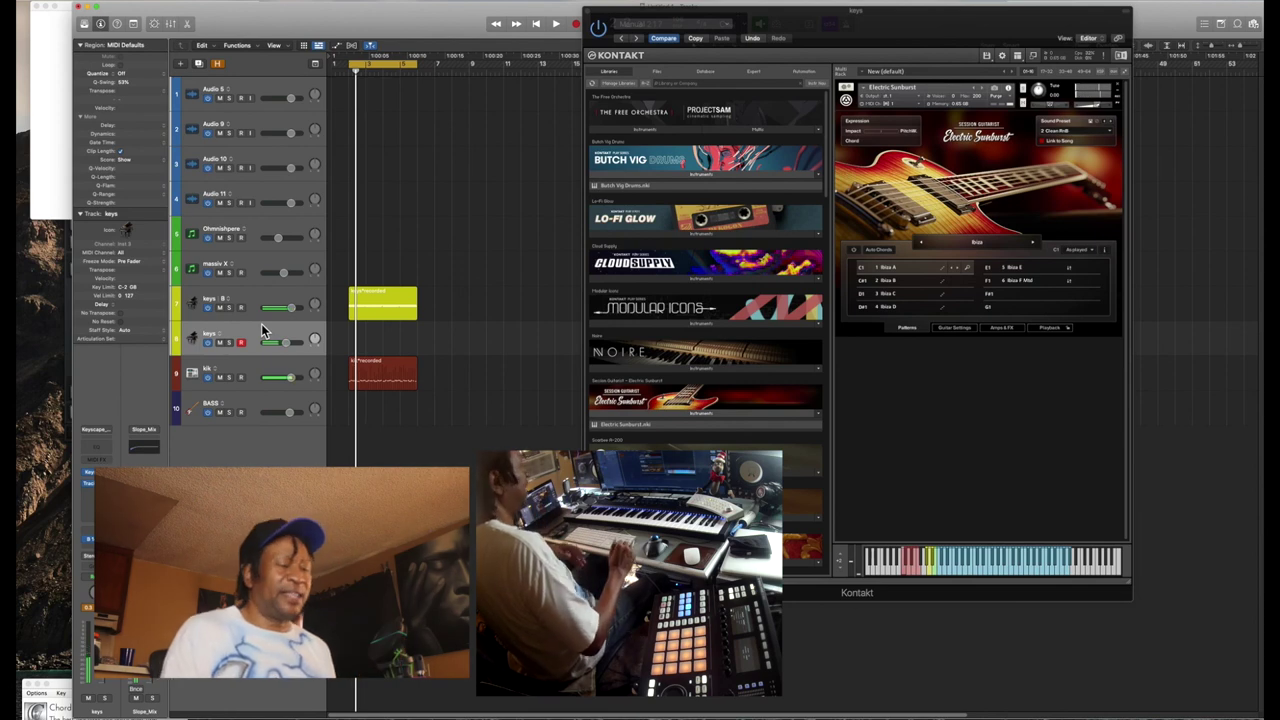